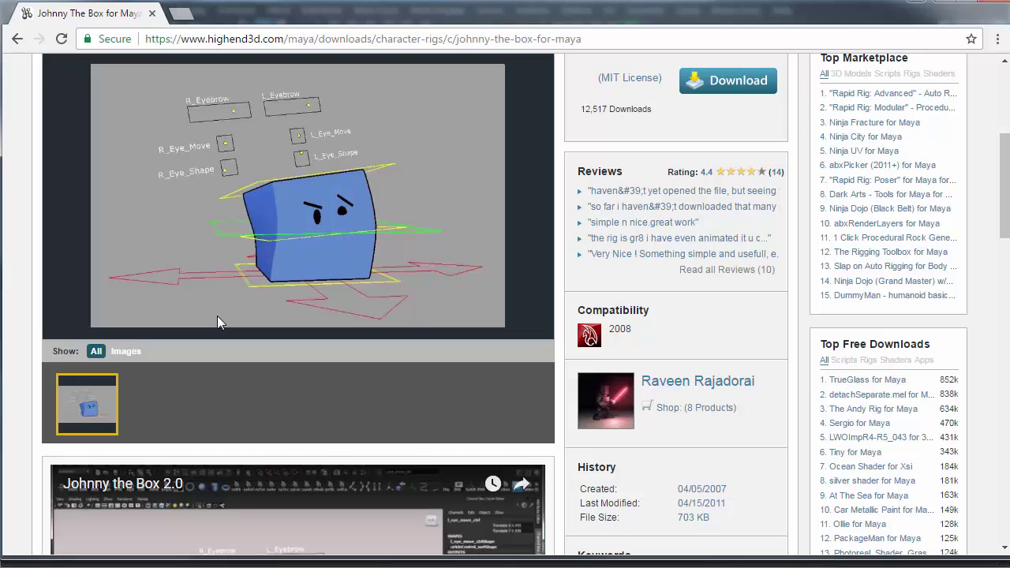
Step: Stretch the cube from its upper control and shear it from its middle control, undoing both
{"action": "scroll", "coordinate": [217, 316], "scroll_direction": "down", "scroll_amount": 4}
{"action": "scroll", "coordinate": [217, 316], "scroll_direction": "down", "scroll_amount": 2}
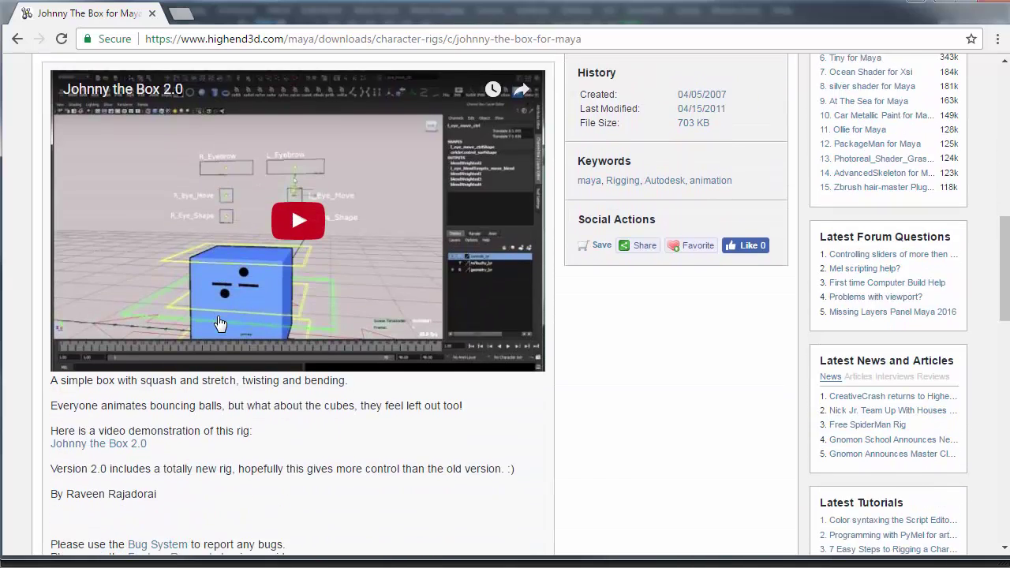
{"action": "scroll", "coordinate": [218, 320], "scroll_direction": "up", "scroll_amount": 3}
{"action": "scroll", "coordinate": [220, 323], "scroll_direction": "up", "scroll_amount": 6}
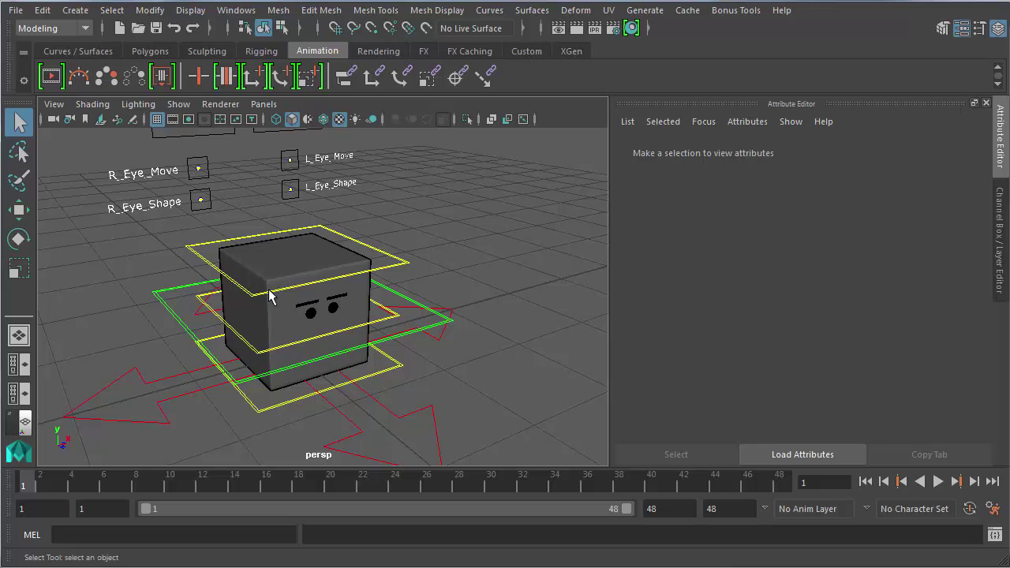
{"action": "left_click", "coordinate": [267, 298]}
{"action": "key", "text": "w"}
{"action": "left_click_drag", "start_coordinate": [289, 211], "coordinate": [294, 263]}
{"action": "key", "text": "ctrl+z"}
{"action": "key", "text": "ctrl+z"}
{"action": "key", "text": "ctrl+z"}
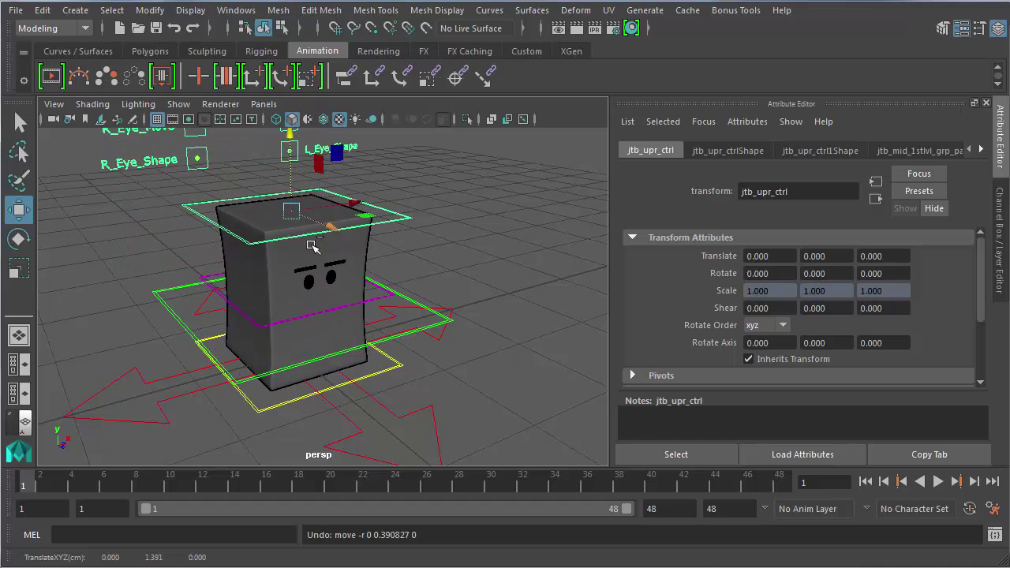
{"action": "left_click", "coordinate": [312, 335]}
{"action": "left_click_drag", "start_coordinate": [311, 335], "coordinate": [298, 317]}
{"action": "key", "text": "ctrl+z"}
{"action": "key", "text": "ctrl+z"}
Step: Move the whole cube with its main control, then undo the move and deselect it
{"action": "left_click", "coordinate": [220, 334]}
{"action": "left_click_drag", "start_coordinate": [251, 352], "coordinate": [384, 382]}
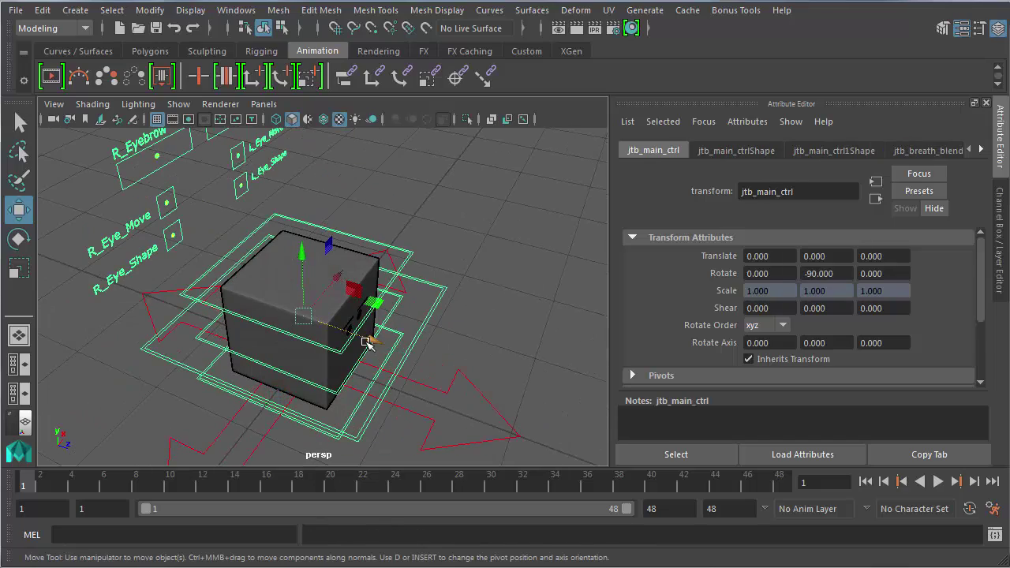
{"action": "left_click_drag", "start_coordinate": [368, 341], "coordinate": [377, 297]}
{"action": "key", "text": "ctrl+z"}
{"action": "left_click", "coordinate": [408, 281]}
Step: Lower the right eyebrow slightly and set the right eye shape control to Y 0.042
{"action": "left_click", "coordinate": [185, 192]}
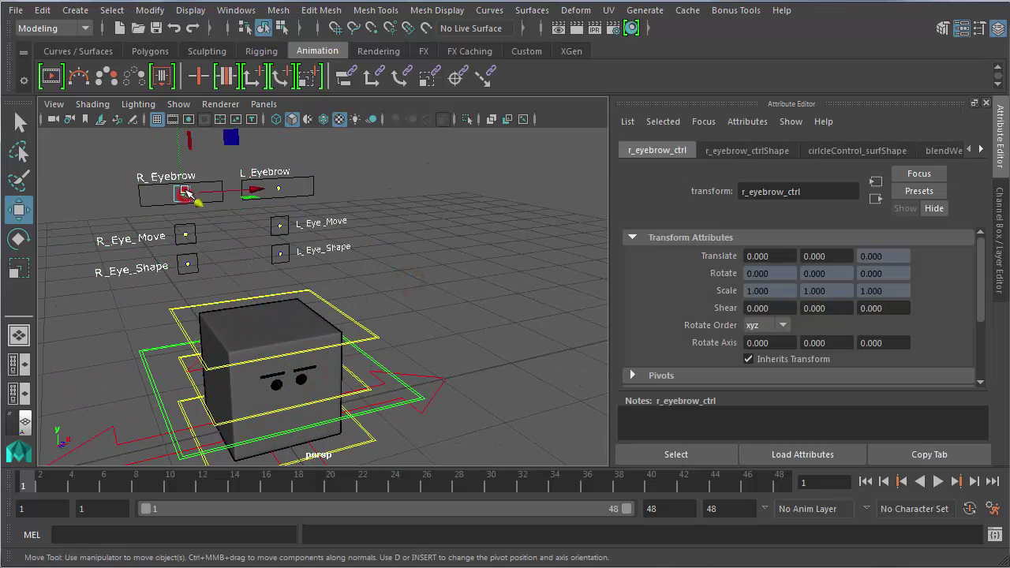
{"action": "left_click", "coordinate": [183, 174]}
{"action": "left_click", "coordinate": [182, 191]}
{"action": "left_click_drag", "start_coordinate": [182, 172], "coordinate": [189, 230]}
{"action": "left_click", "coordinate": [186, 235]}
{"action": "left_click", "coordinate": [187, 264]}
{"action": "left_click_drag", "start_coordinate": [237, 299], "coordinate": [291, 306]}
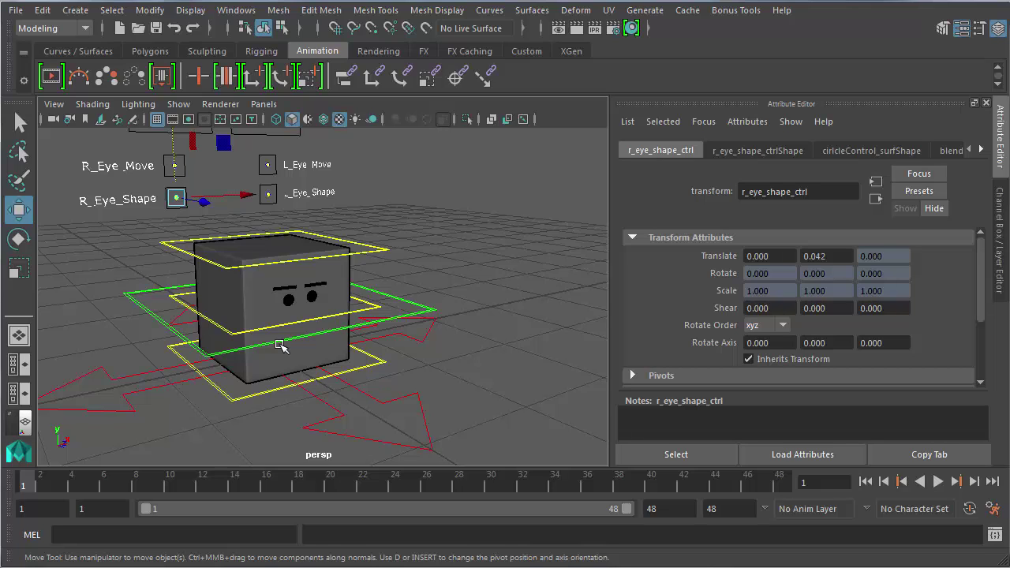
Step: Switch to the Persp/UV Editor layout and select the cube body to show its cross-shaped UVs
{"action": "right_click", "coordinate": [24, 424]}
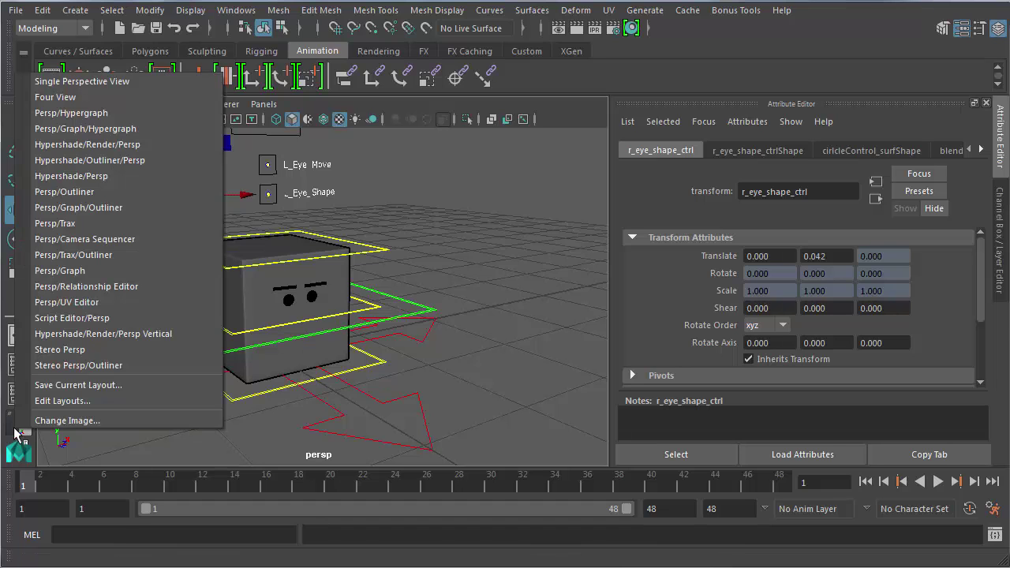
{"action": "left_click", "coordinate": [74, 304]}
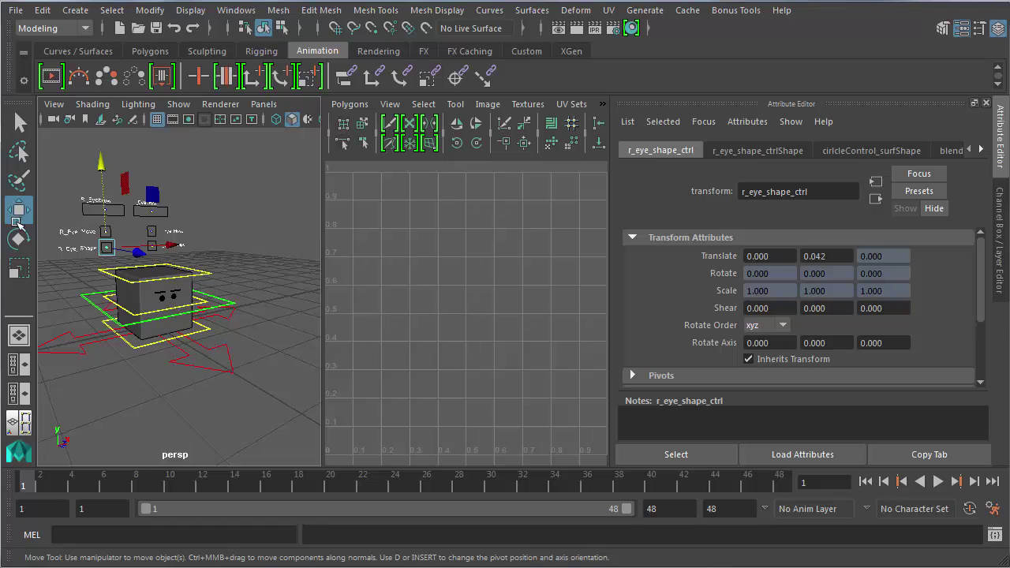
{"action": "left_click", "coordinate": [154, 306]}
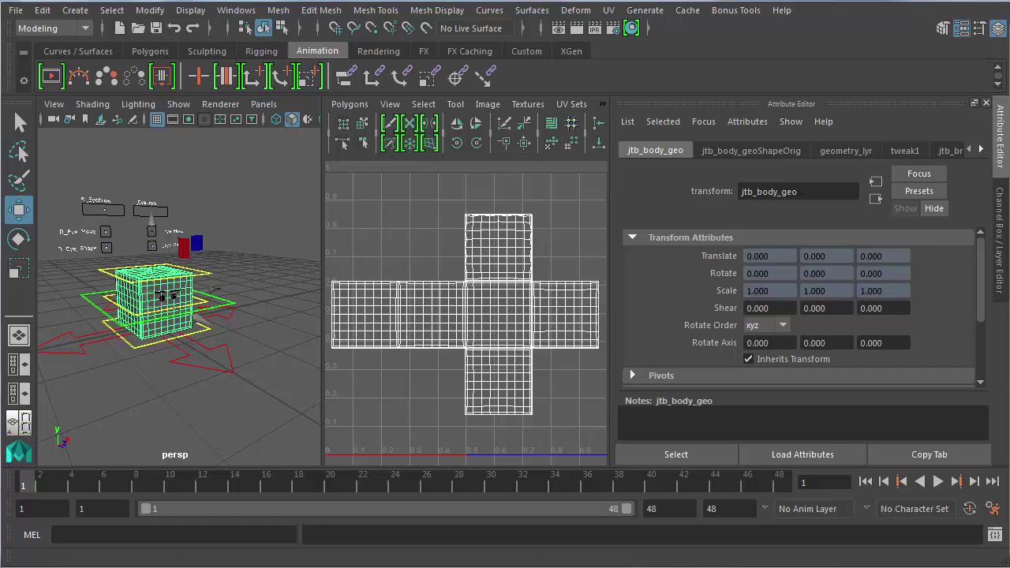
{"action": "mouse_move", "coordinate": [607, 567]}
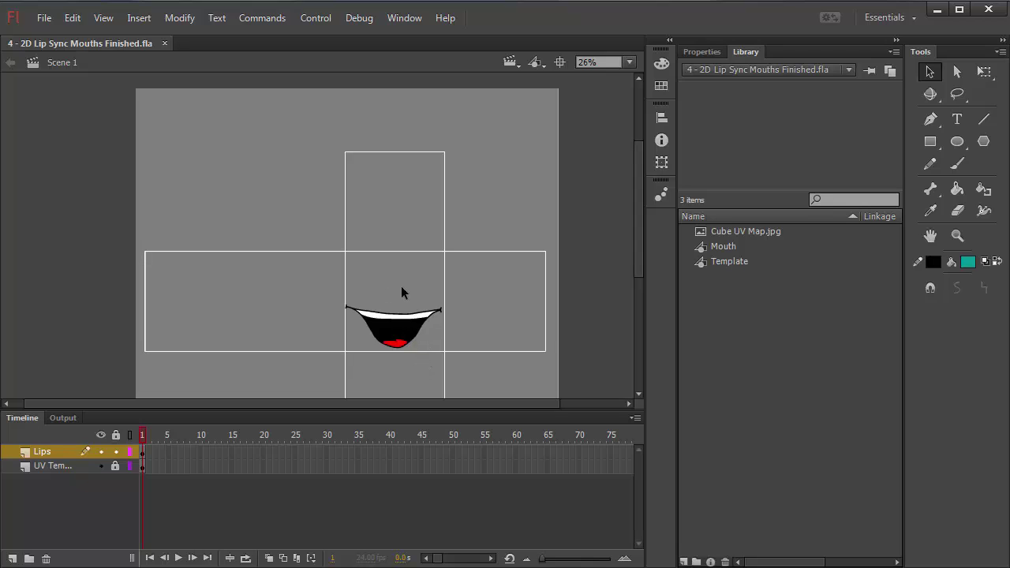
Step: Select the mouth, enter the Mouth symbol, and scrub through its mouth drawings from frame 2
{"action": "left_click", "coordinate": [394, 330]}
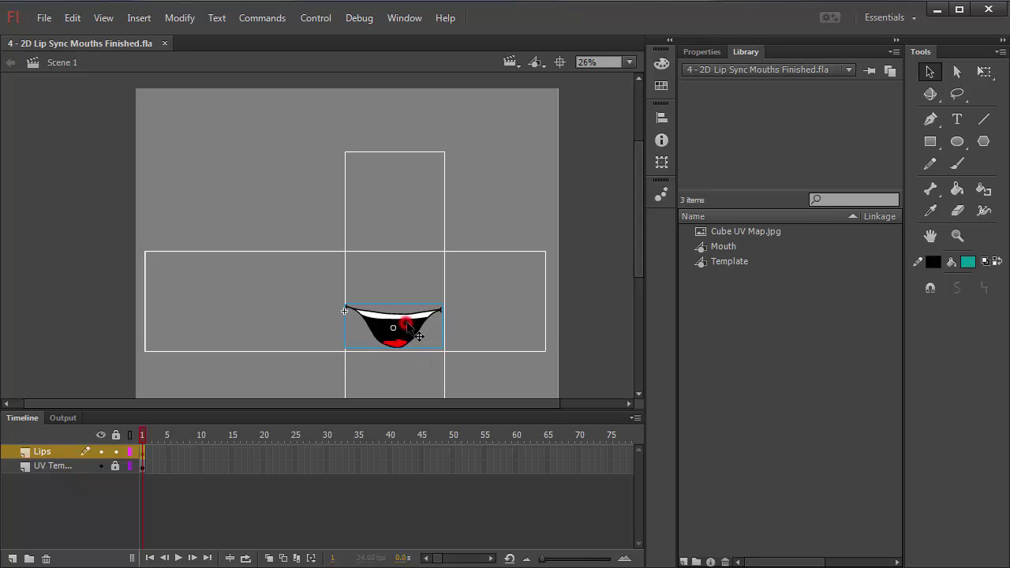
{"action": "left_click", "coordinate": [702, 51]}
{"action": "left_click", "coordinate": [746, 51]}
{"action": "double_click", "coordinate": [412, 328]}
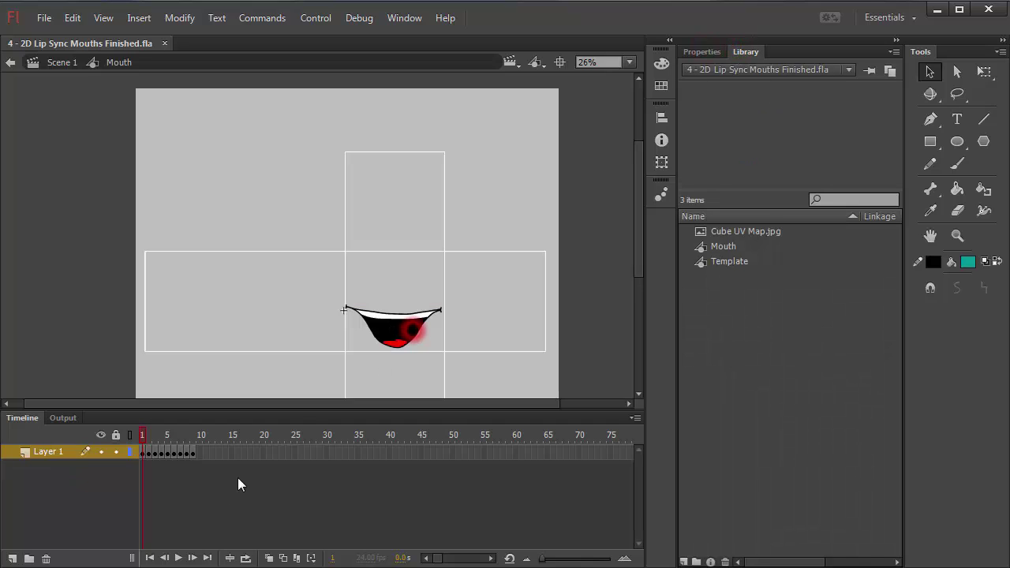
{"action": "left_click", "coordinate": [149, 437]}
{"action": "left_click_drag", "start_coordinate": [149, 438], "coordinate": [175, 438]}
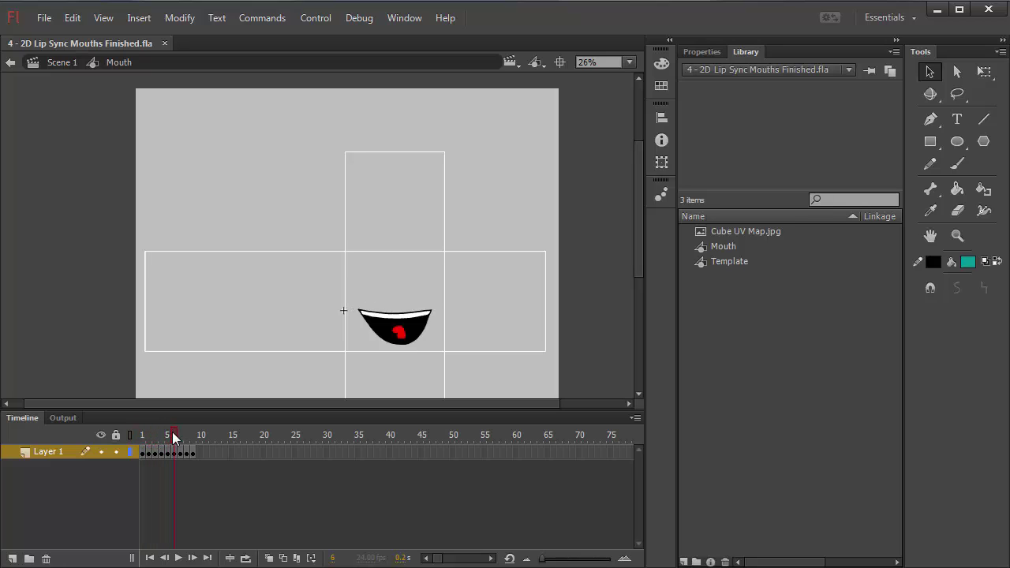
{"action": "key", "text": "alt+Tab"}
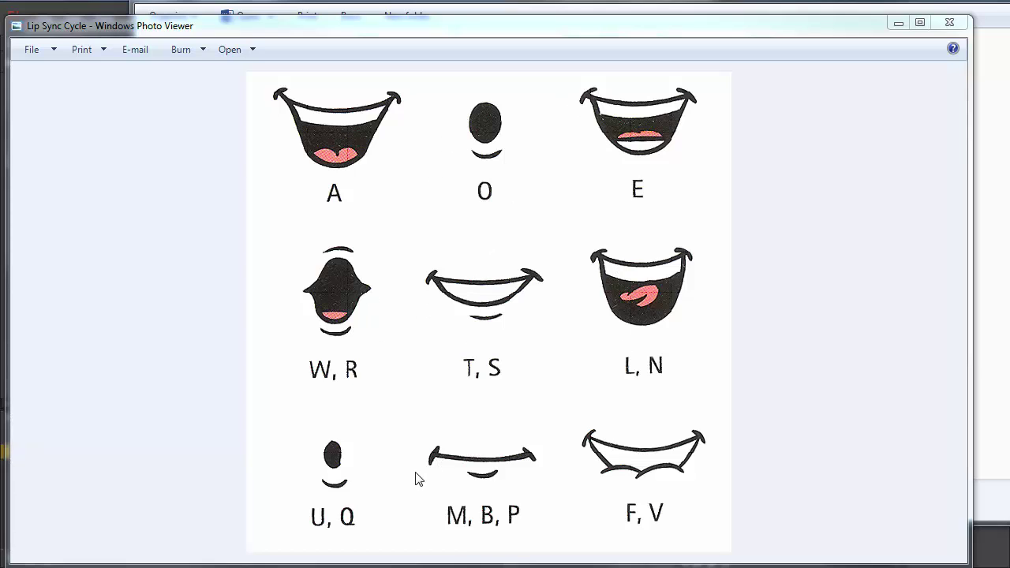
Step: Review the Lip Sync Cycle chart of mouth shapes A–F and V, then minimize it
{"action": "left_click", "coordinate": [900, 23]}
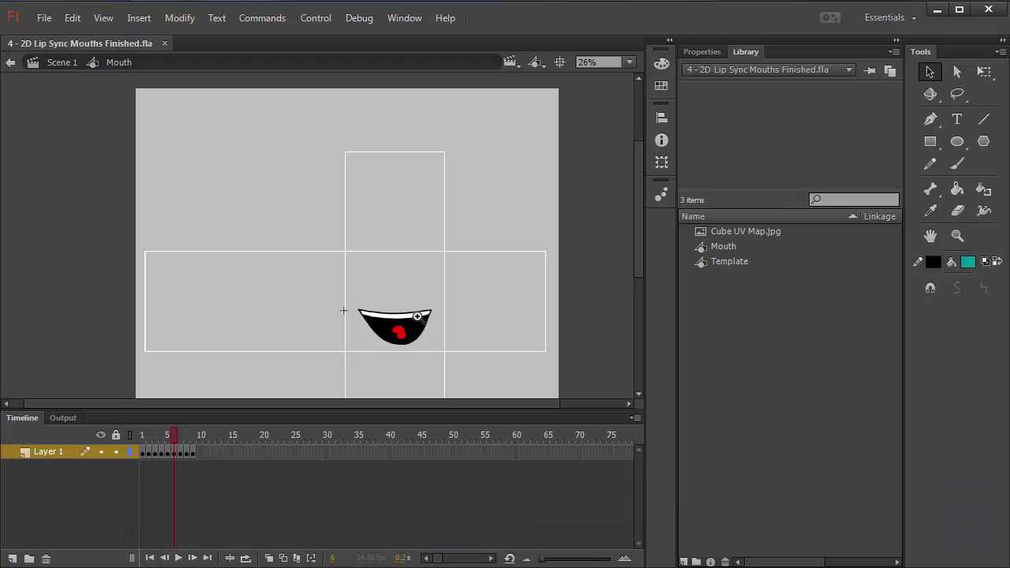
Step: Zoom in on the mouth, scrub frames 1–5 of the Mouth symbol, then return to Scene 1
{"action": "left_click", "coordinate": [418, 315]}
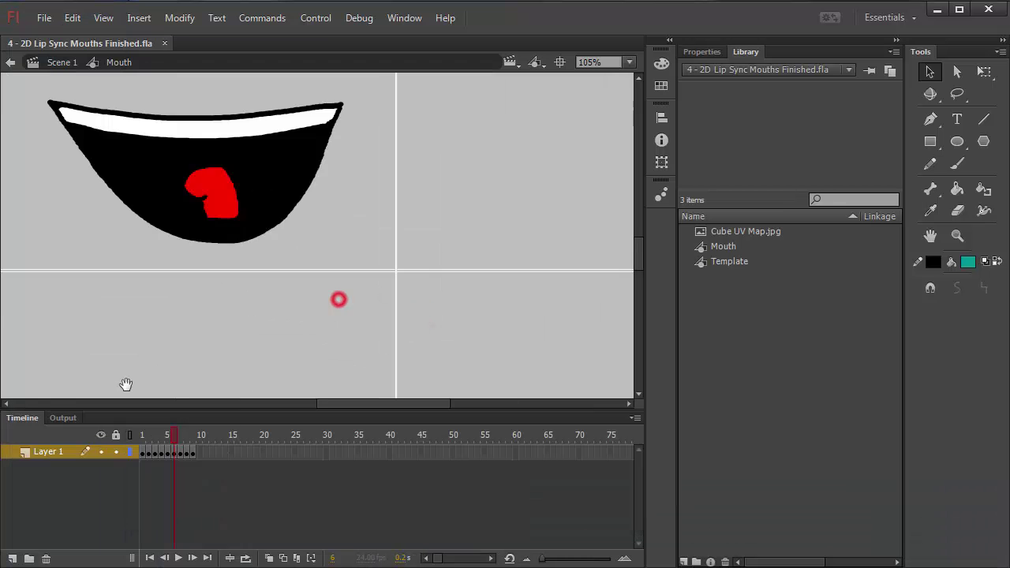
{"action": "left_click_drag", "start_coordinate": [169, 434], "coordinate": [141, 436]}
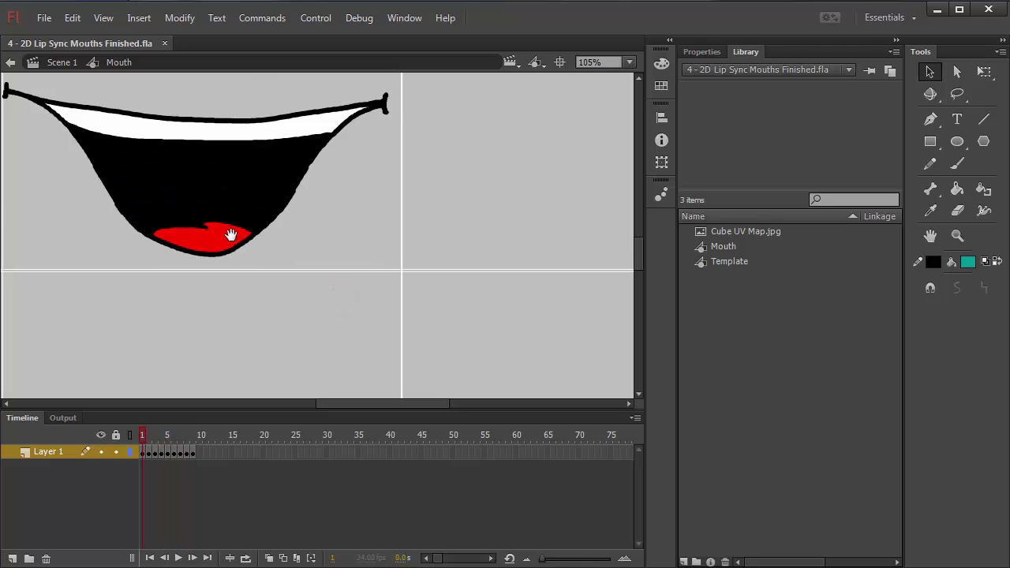
{"action": "left_click_drag", "start_coordinate": [237, 235], "coordinate": [315, 282]}
{"action": "key", "text": "k"}
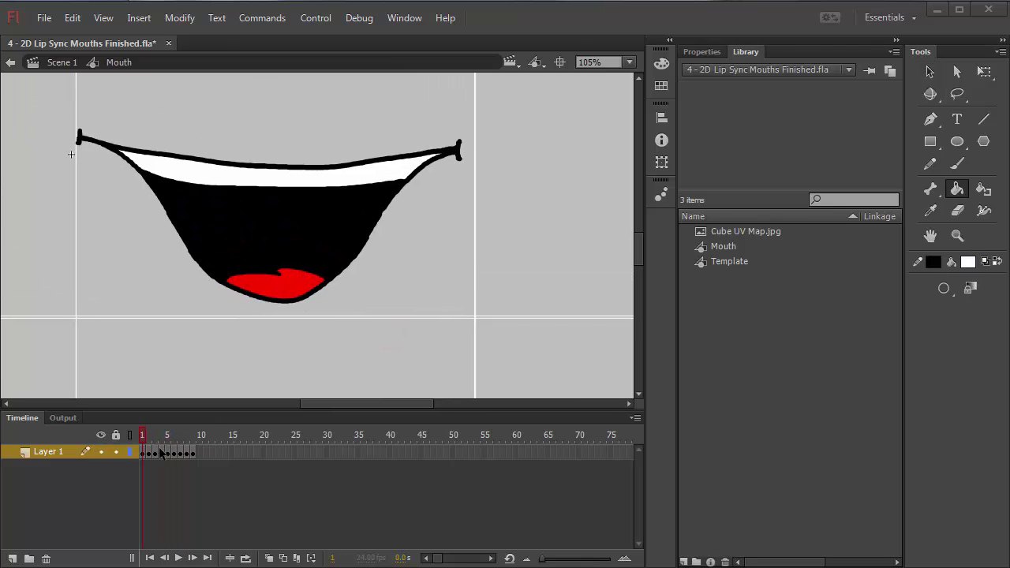
{"action": "left_click", "coordinate": [149, 438]}
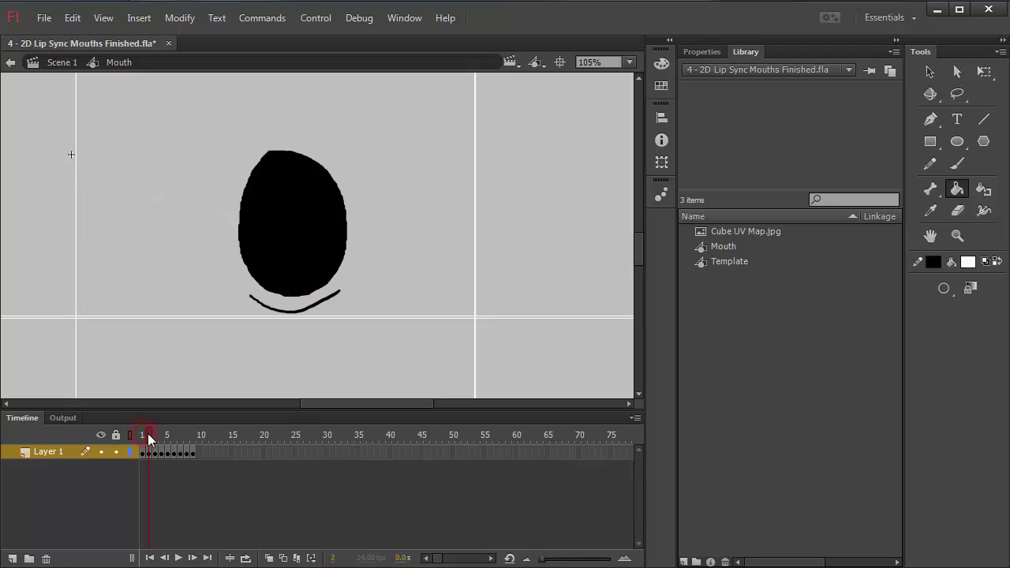
{"action": "left_click_drag", "start_coordinate": [150, 438], "coordinate": [201, 444]}
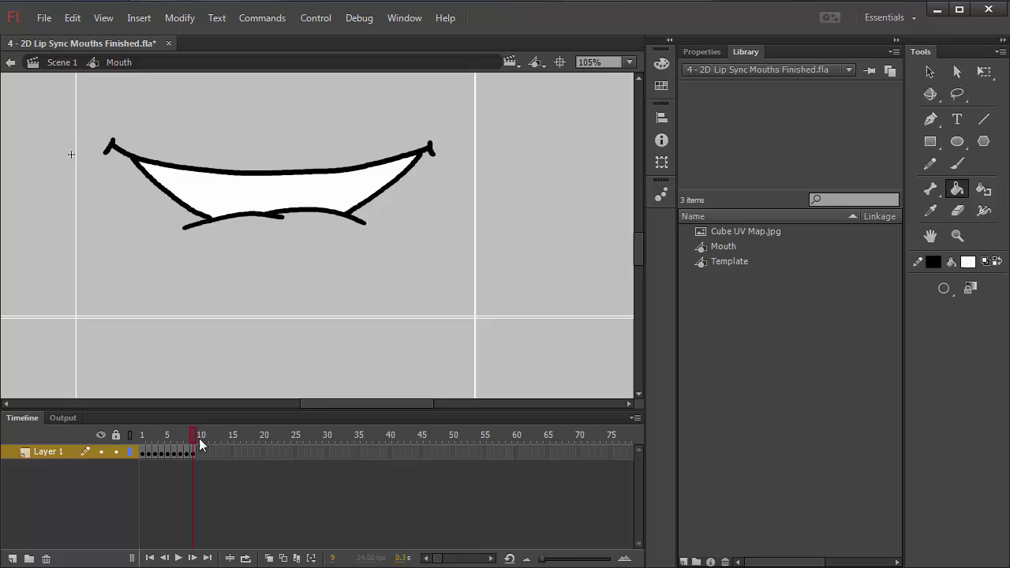
{"action": "left_click", "coordinate": [11, 63]}
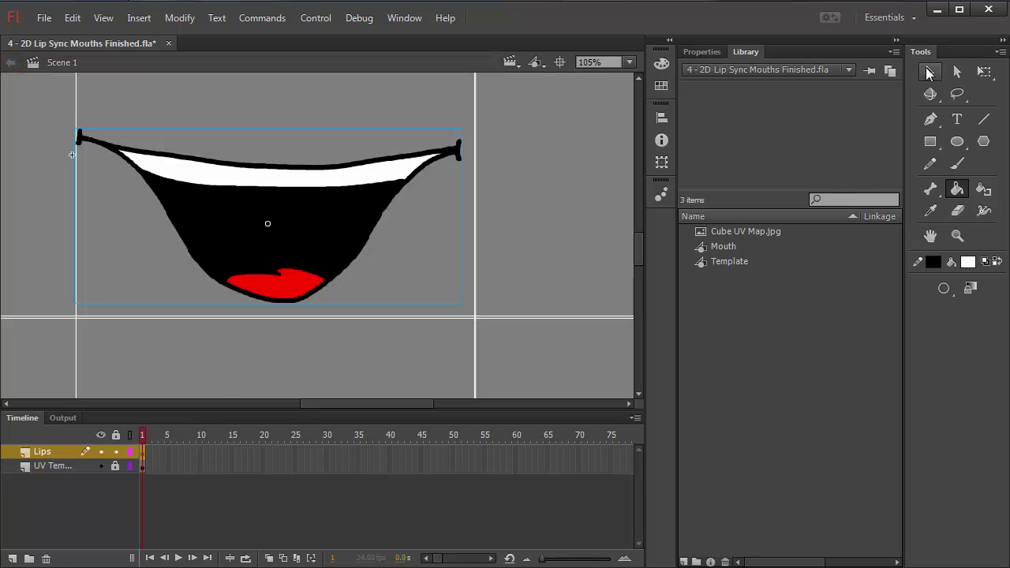
Step: Set the Mouth instance to Single Frame looping and change its First frame, entering 5 then 6
{"action": "left_click", "coordinate": [929, 72]}
{"action": "left_click", "coordinate": [701, 51]}
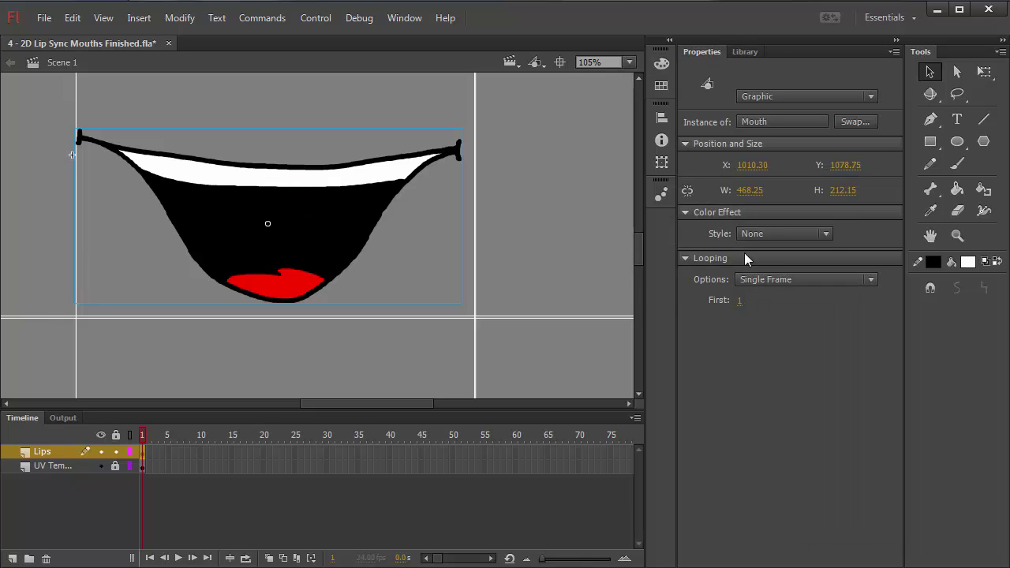
{"action": "left_click", "coordinate": [749, 281]}
{"action": "left_click", "coordinate": [757, 328]}
{"action": "left_click", "coordinate": [738, 301]}
{"action": "type", "text": "5"}
{"action": "key", "text": "Return"}
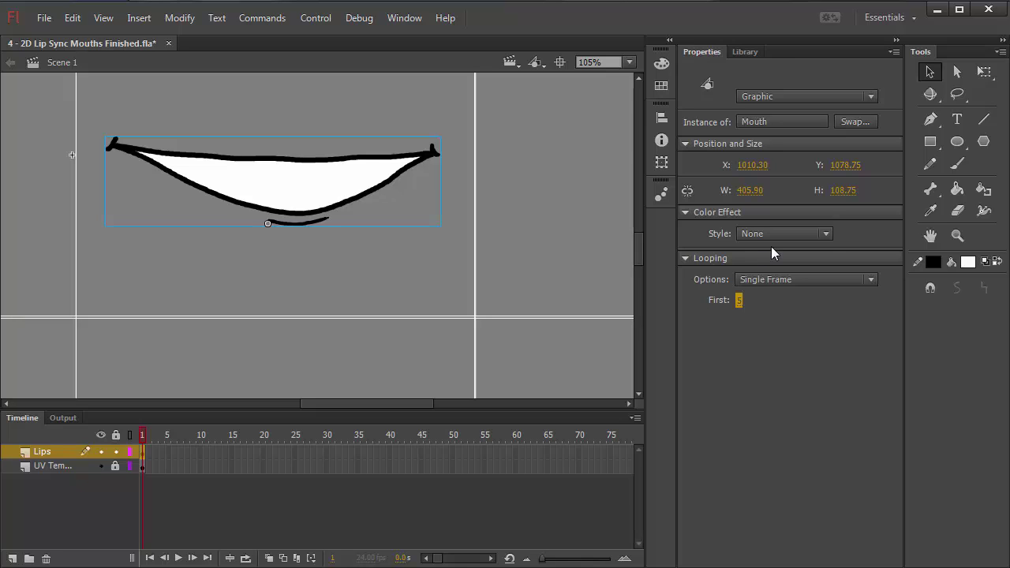
{"action": "left_click", "coordinate": [799, 308]}
{"action": "left_click", "coordinate": [738, 301]}
{"action": "type", "text": "6"}
{"action": "key", "text": "Return"}
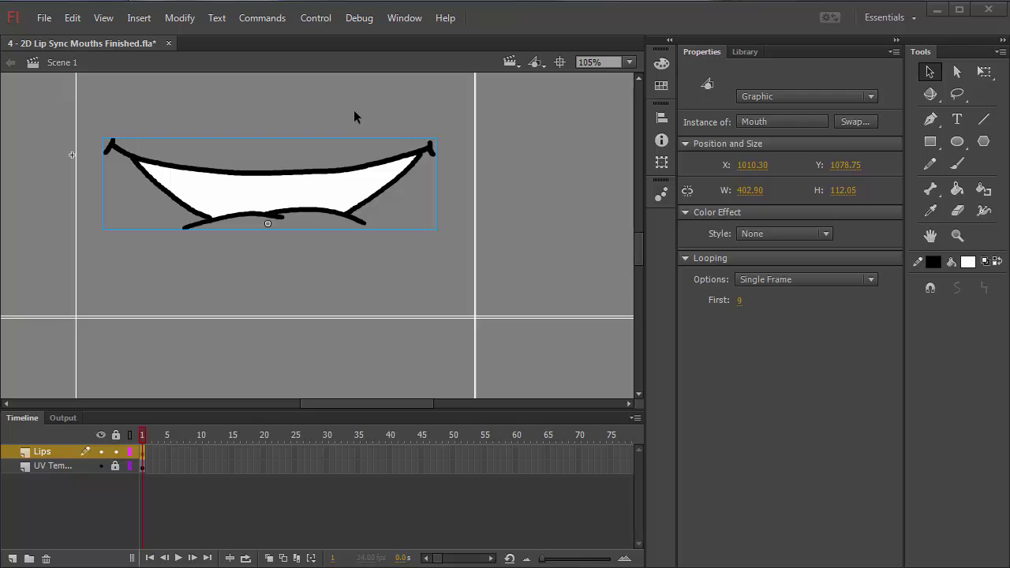
Step: Deselect the Mouth instance and zoom out on the stage
{"action": "left_click", "coordinate": [309, 223]}
{"action": "key", "text": "alt+space"}
{"action": "key", "text": "Escape"}
{"action": "left_click", "coordinate": [324, 229], "text": "alt"}
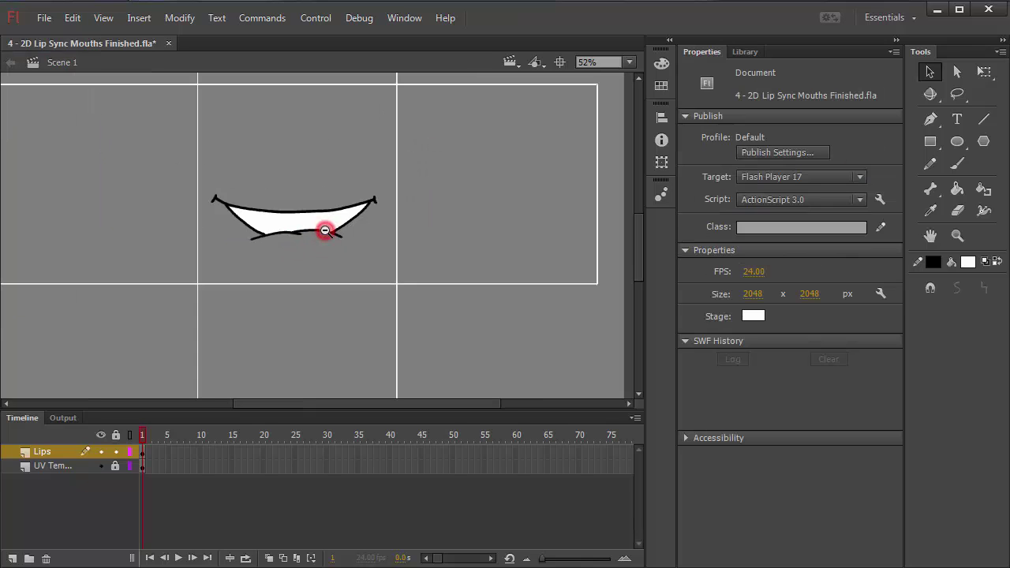
Step: Zoom out to the whole UV template, then zoom back in on the mouth and select it
{"action": "left_click", "coordinate": [325, 228], "text": "alt"}
{"action": "left_click_drag", "start_coordinate": [300, 203], "coordinate": [310, 223]}
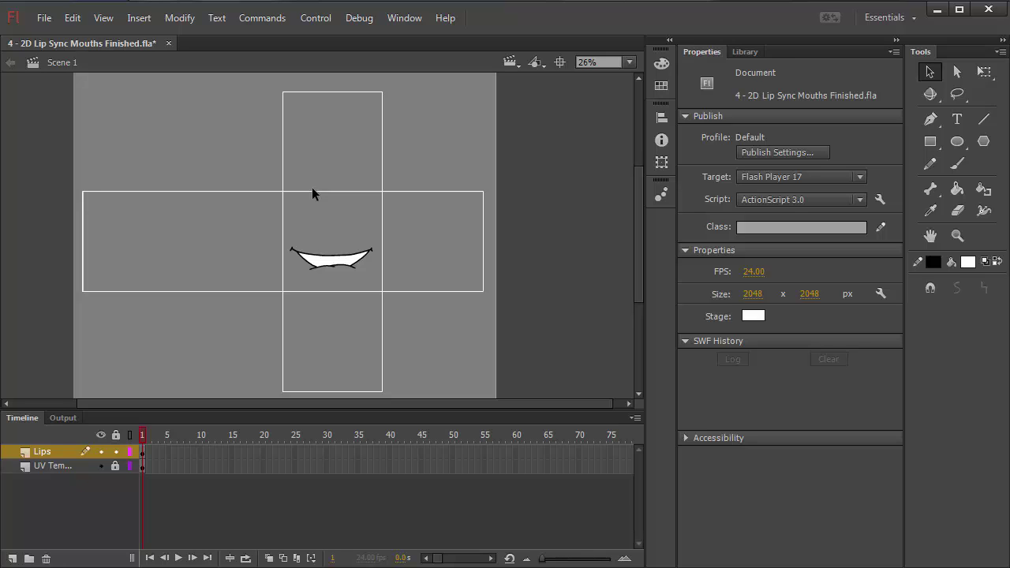
{"action": "left_click", "coordinate": [348, 271], "text": "ctrl"}
{"action": "left_click_drag", "start_coordinate": [377, 198], "coordinate": [418, 236]}
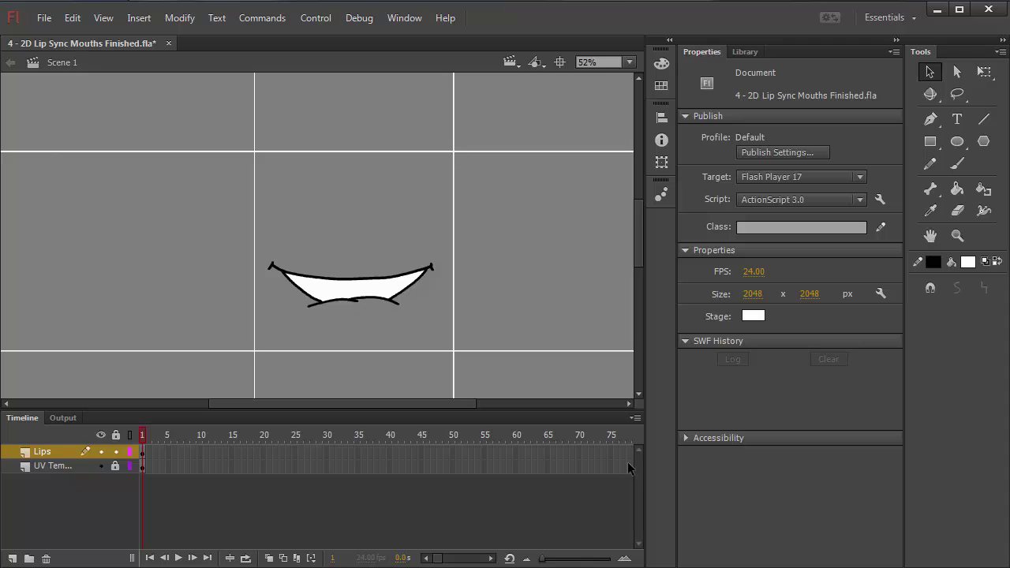
{"action": "left_click", "coordinate": [405, 305]}
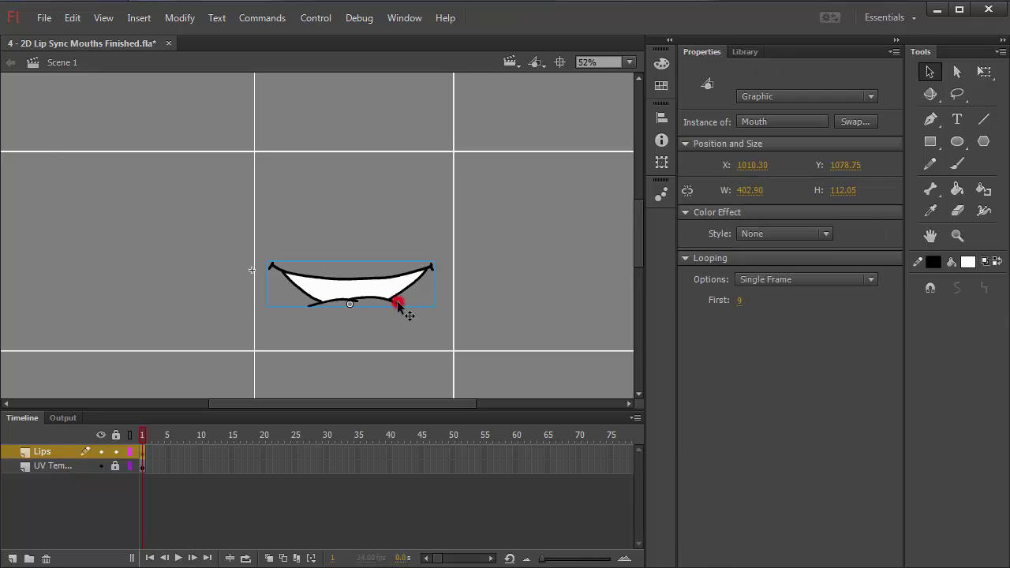
Step: View the cube's unfolded UV layout full screen in Maya with Ctrl+Space
{"action": "key", "text": "ctrl+minus"}
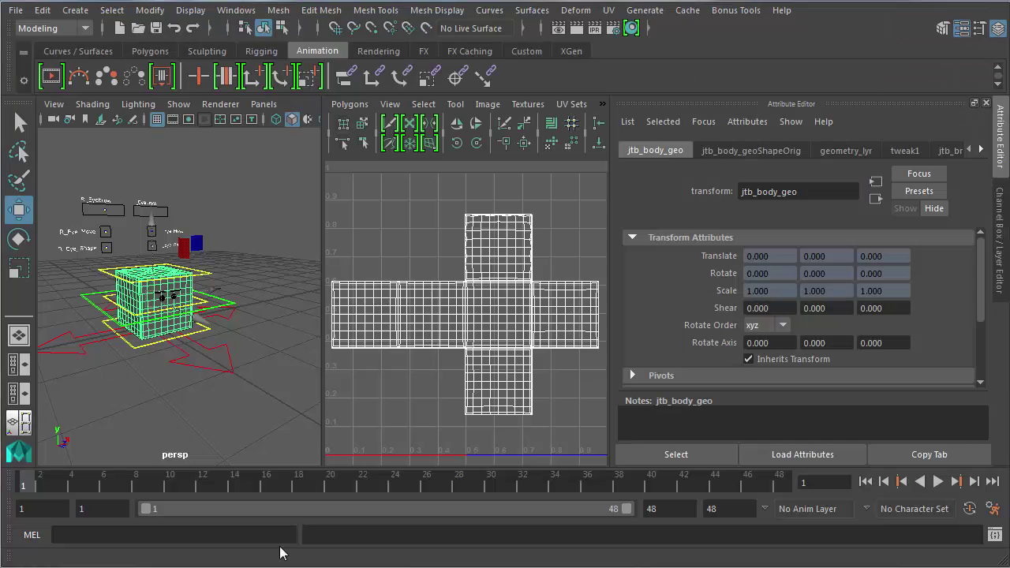
{"action": "key", "text": "ctrl+space"}
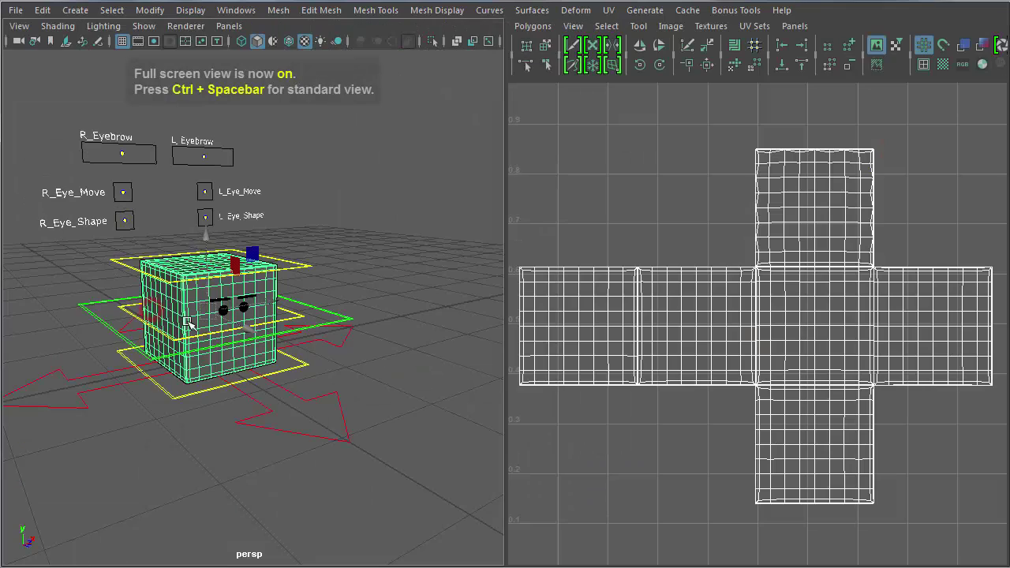
{"action": "key", "text": "space"}
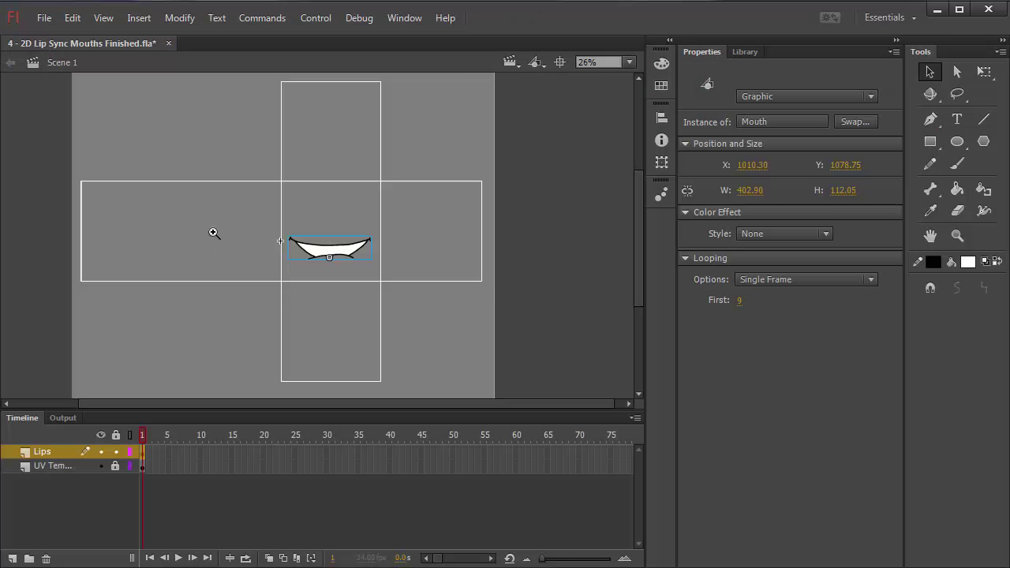
Step: Zoom in and pan around the UV template to inspect the mouth's placement
{"action": "left_click", "coordinate": [213, 233]}
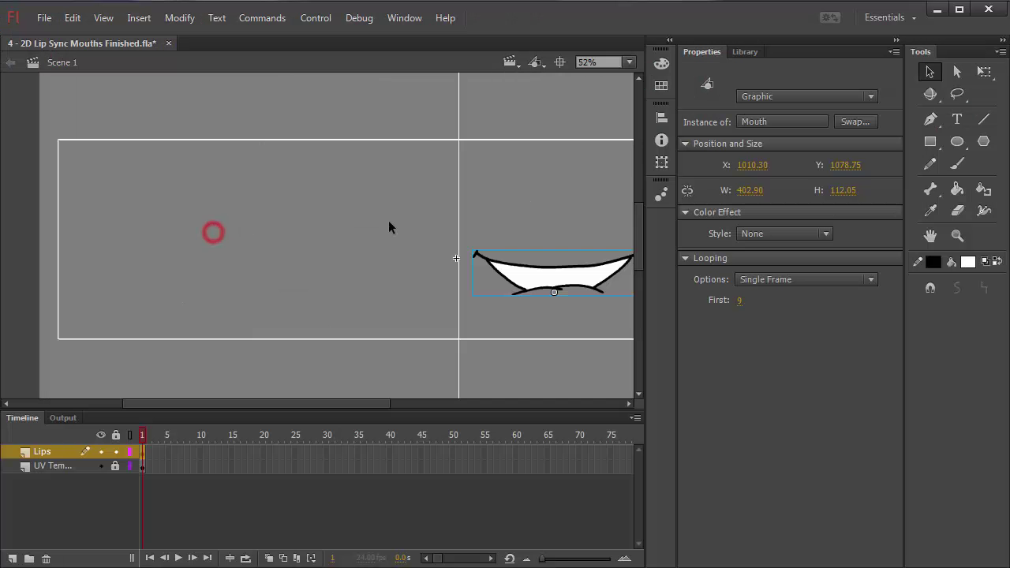
{"action": "left_click_drag", "start_coordinate": [367, 229], "coordinate": [242, 218]}
{"action": "left_click_drag", "start_coordinate": [334, 229], "coordinate": [198, 224]}
{"action": "left_click_drag", "start_coordinate": [277, 173], "coordinate": [315, 241]}
{"action": "left_click", "coordinate": [376, 103]}
{"action": "left_click_drag", "start_coordinate": [251, 319], "coordinate": [261, 187]}
{"action": "left_click_drag", "start_coordinate": [187, 208], "coordinate": [400, 326]}
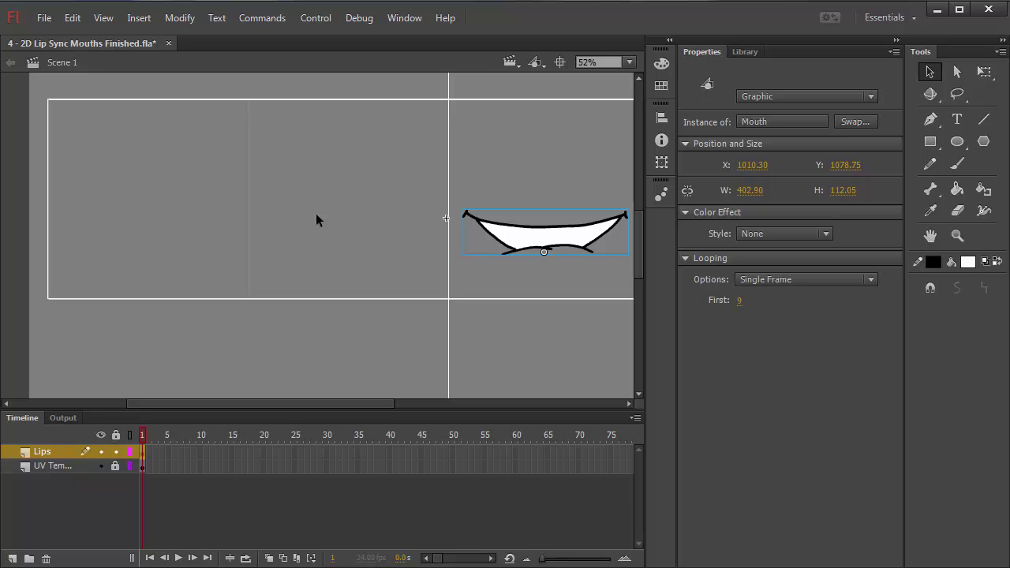
Step: Zoom out to the whole template and bring up the Movie VO voice clip folder
{"action": "left_click", "coordinate": [387, 207], "text": "ctrl+alt"}
{"action": "left_click_drag", "start_coordinate": [384, 223], "coordinate": [357, 226]}
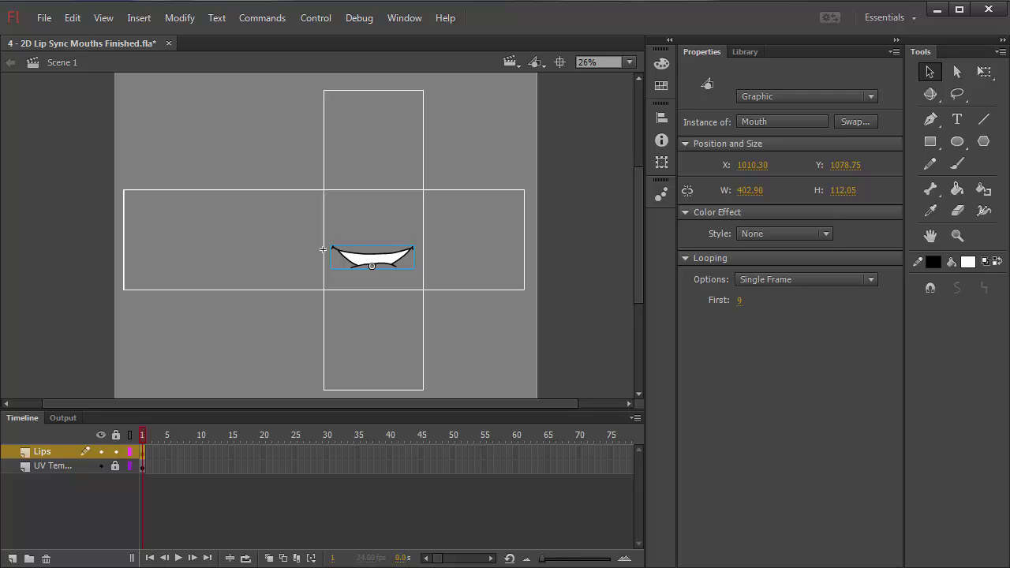
{"action": "key", "text": "alt+Tab"}
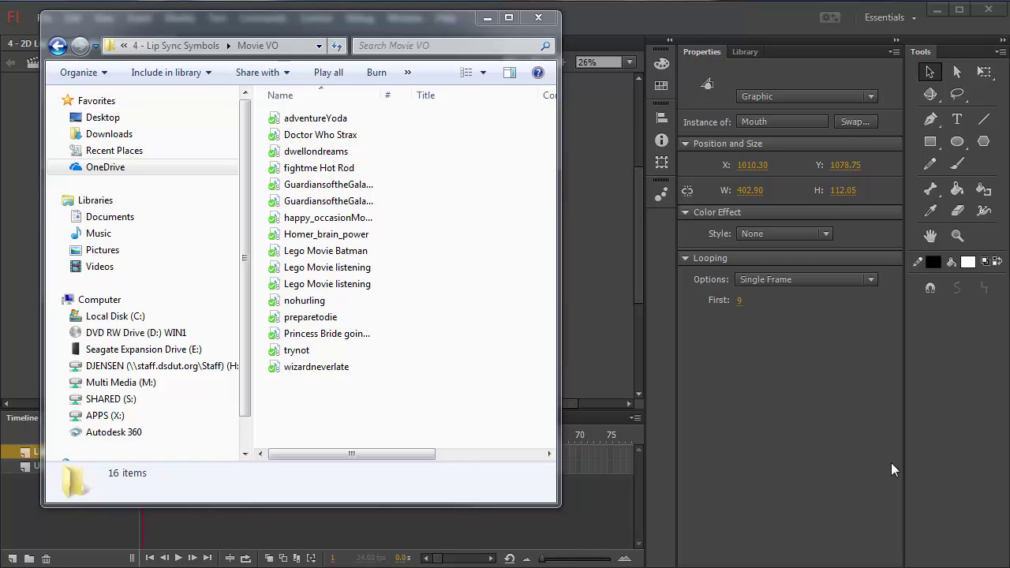
Step: Bring Animate forward and show its Library listing Cube UV Map.jpg, Mouth and Template
{"action": "left_click", "coordinate": [324, 4]}
{"action": "left_click", "coordinate": [45, 18]}
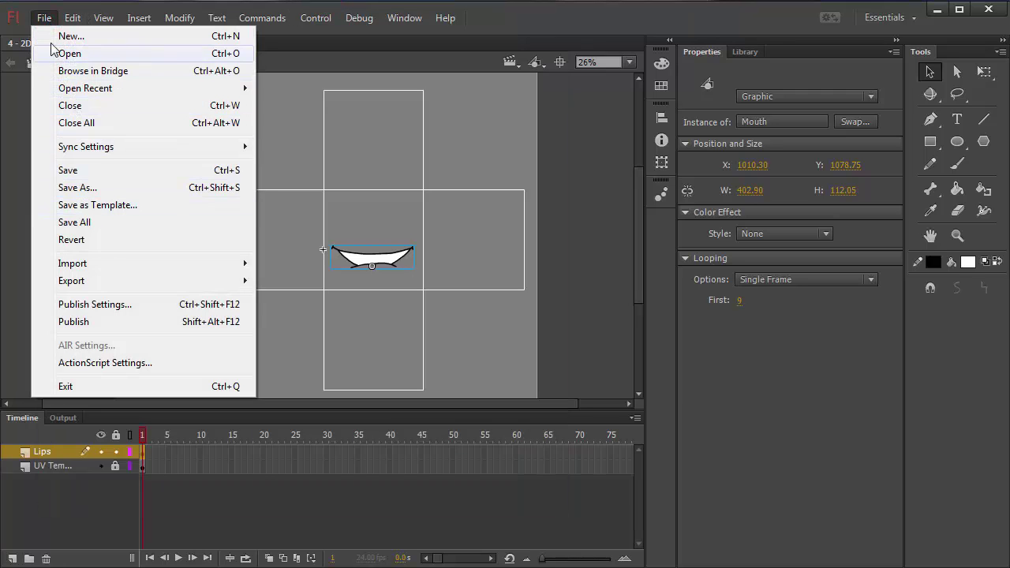
{"action": "mouse_move", "coordinate": [107, 262]}
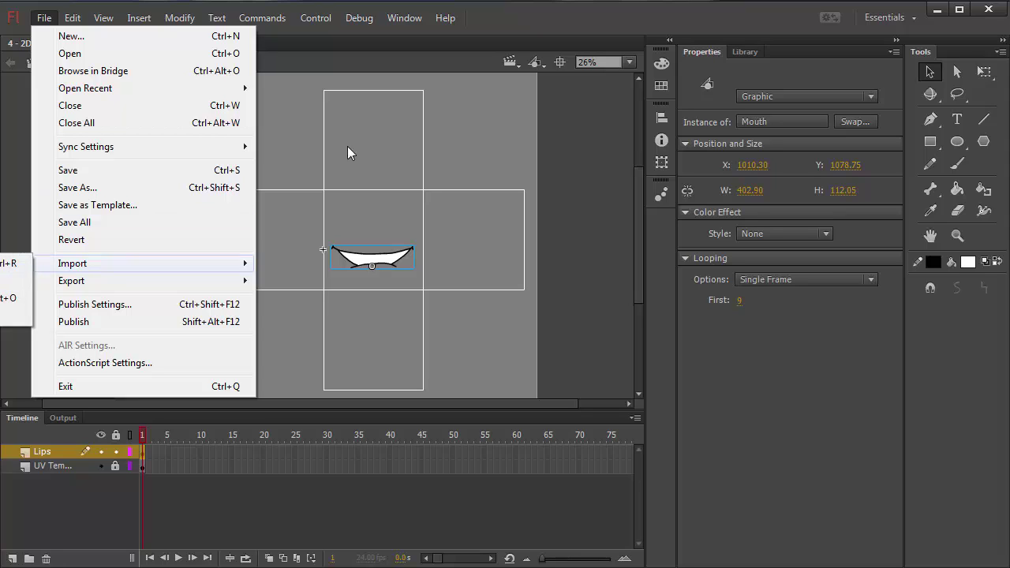
{"action": "left_click", "coordinate": [726, 53]}
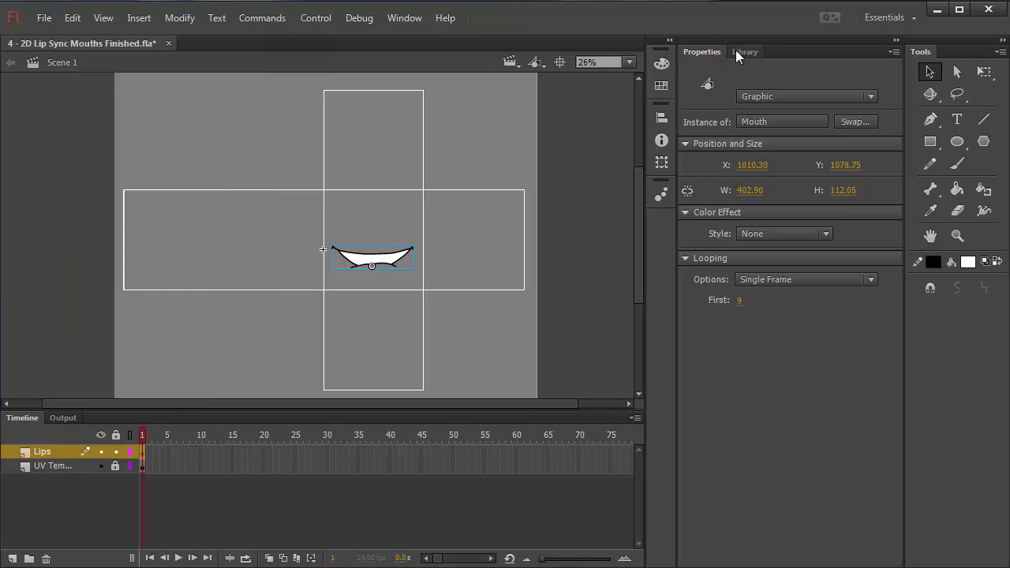
{"action": "left_click", "coordinate": [737, 52]}
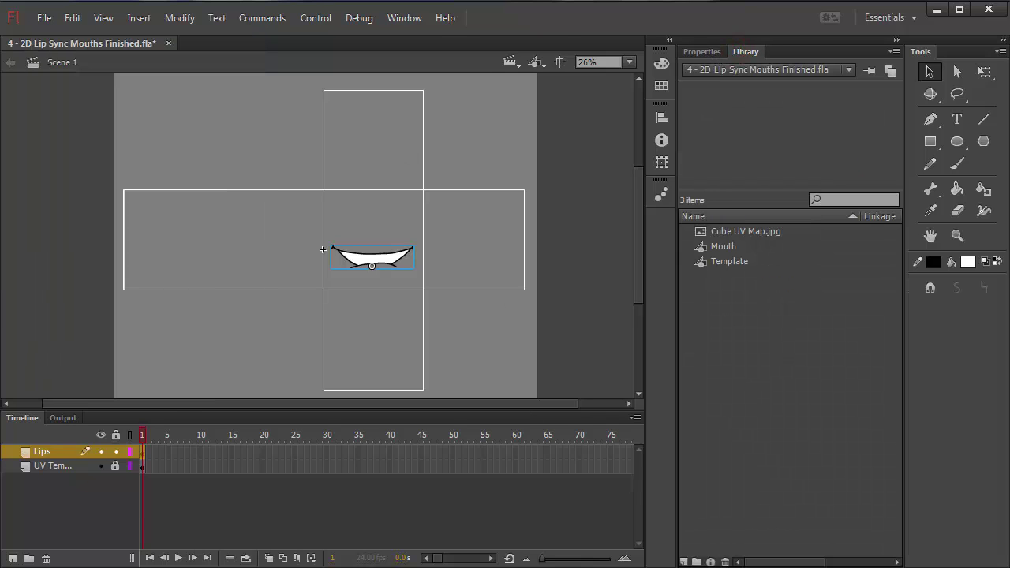
Step: Import the fightme Hot Rod clip from the Movie VO folder into Animate's Library, then minimise Explorer
{"action": "key", "text": "alt+Tab"}
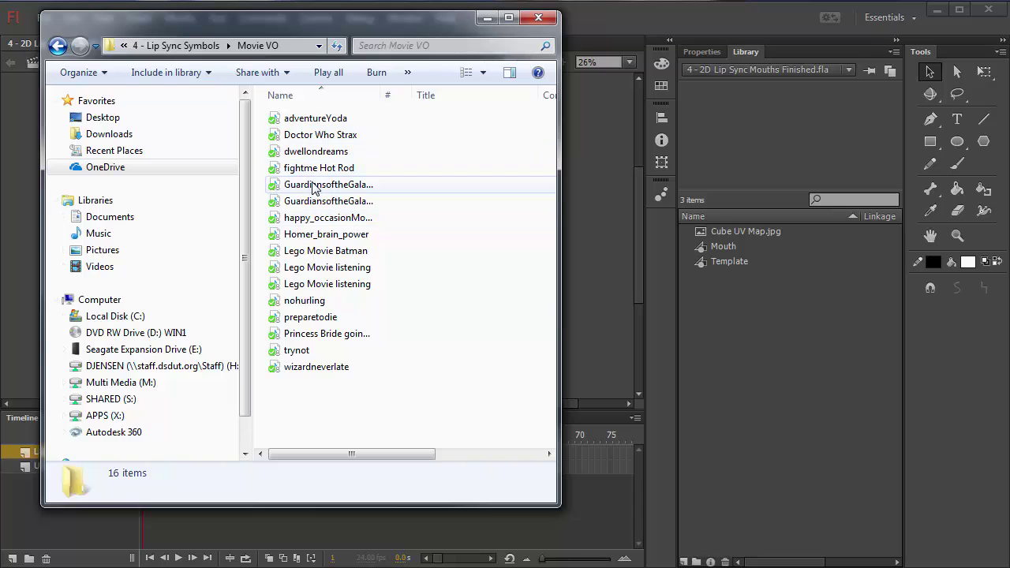
{"action": "left_click_drag", "start_coordinate": [319, 168], "coordinate": [718, 335]}
{"action": "left_click", "coordinate": [487, 17]}
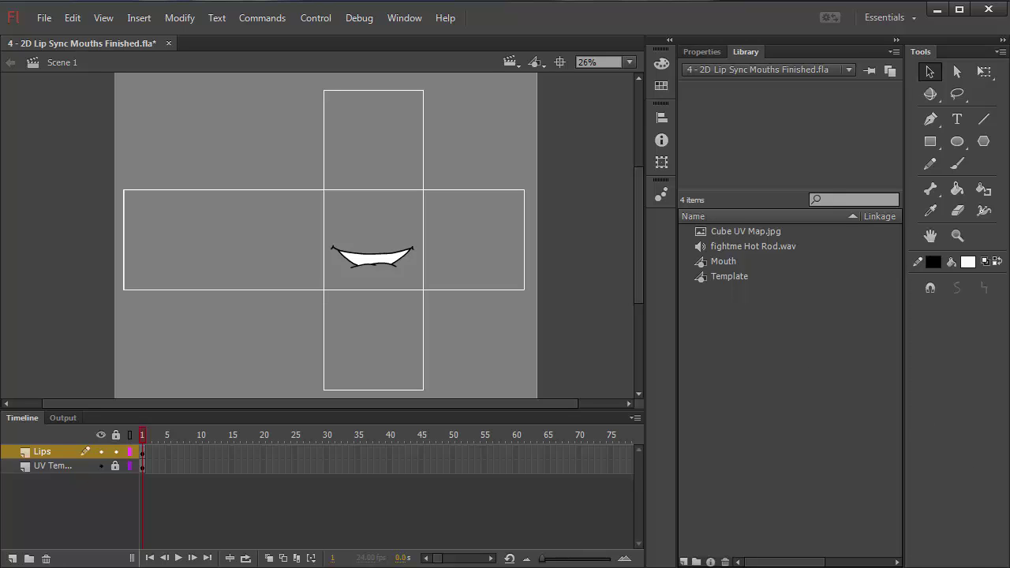
Step: Play and then stop a Library preview of fightme Hot Rod.wav to hear it and see its waveform
{"action": "left_click", "coordinate": [726, 247]}
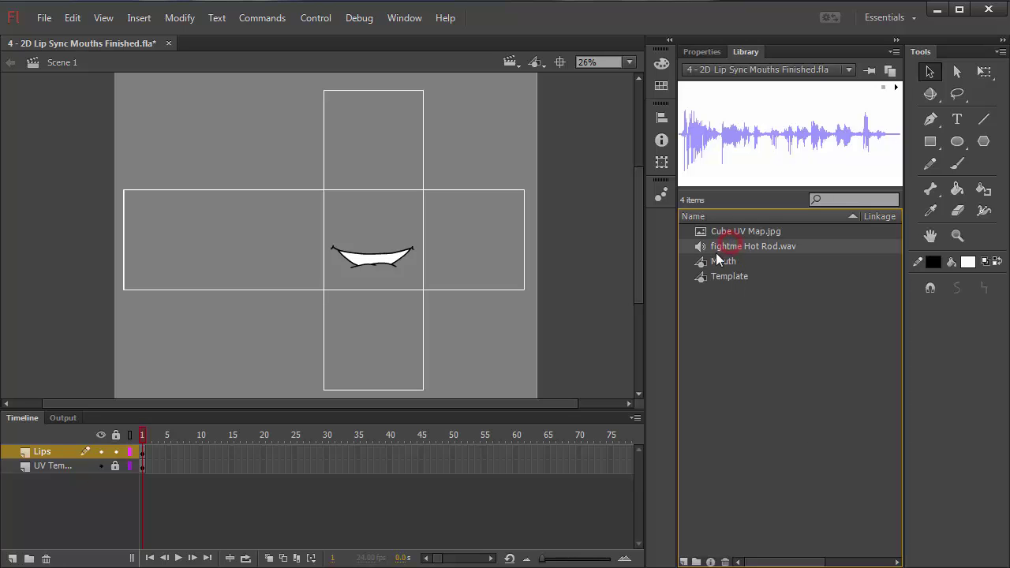
{"action": "left_click", "coordinate": [894, 89]}
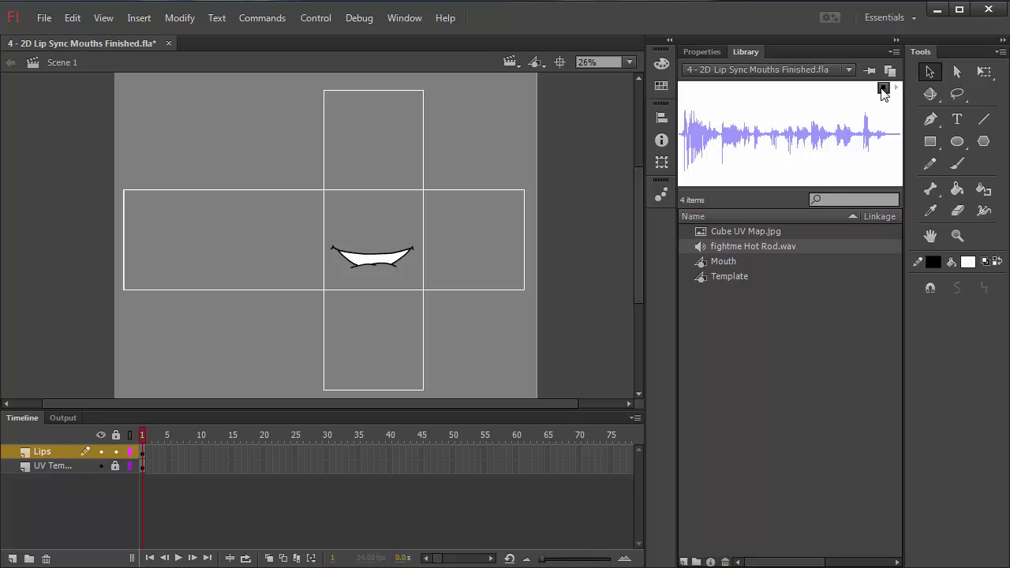
{"action": "left_click", "coordinate": [883, 89]}
Step: Add a new timeline layer and name it Audio
{"action": "left_click", "coordinate": [12, 558]}
{"action": "double_click", "coordinate": [48, 453]}
{"action": "type", "text": "Audio"}
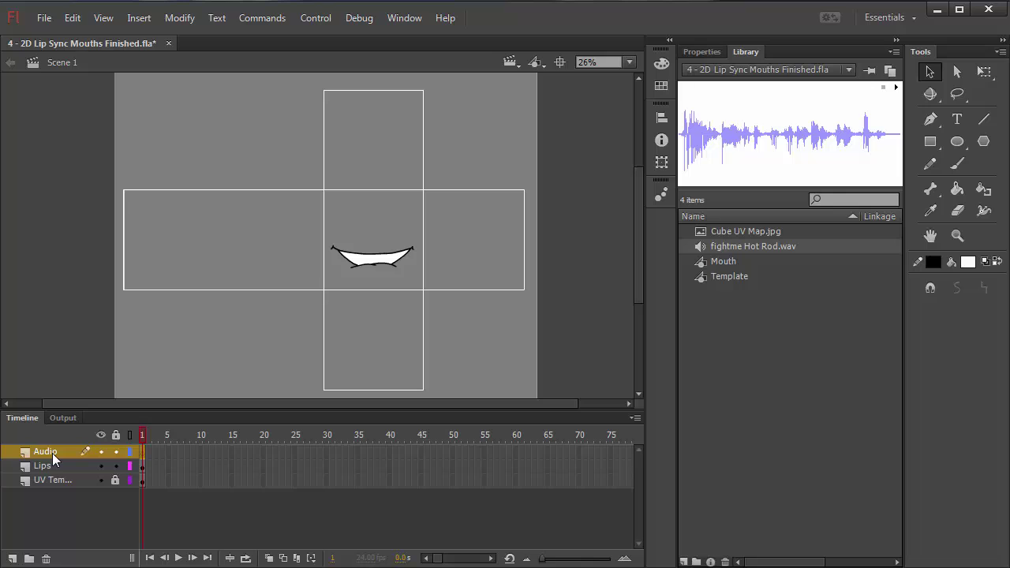
Step: Lock the UV Template and Lips layers and place fightme Hot Rod.wav on the Audio layer
{"action": "left_click", "coordinate": [699, 248]}
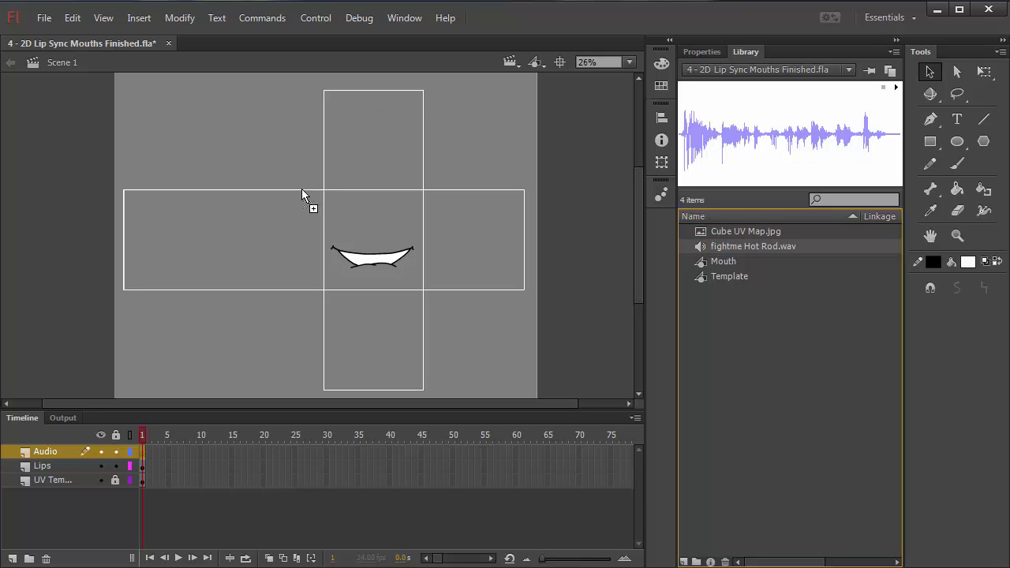
{"action": "left_click_drag", "start_coordinate": [302, 193], "coordinate": [694, 261]}
{"action": "left_click", "coordinate": [115, 479]}
{"action": "left_click", "coordinate": [116, 465]}
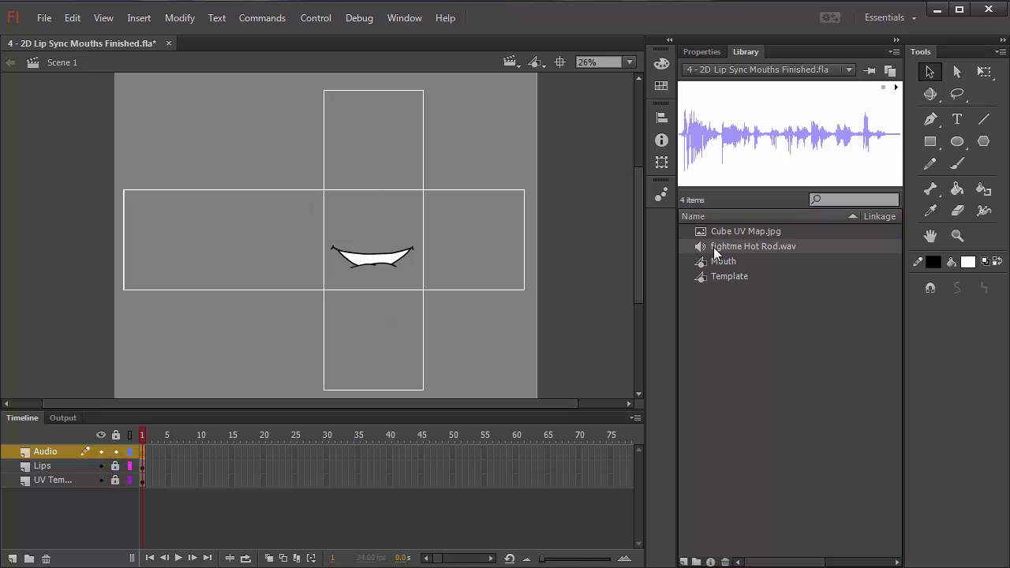
{"action": "left_click_drag", "start_coordinate": [701, 251], "coordinate": [312, 215]}
{"action": "left_click", "coordinate": [143, 469]}
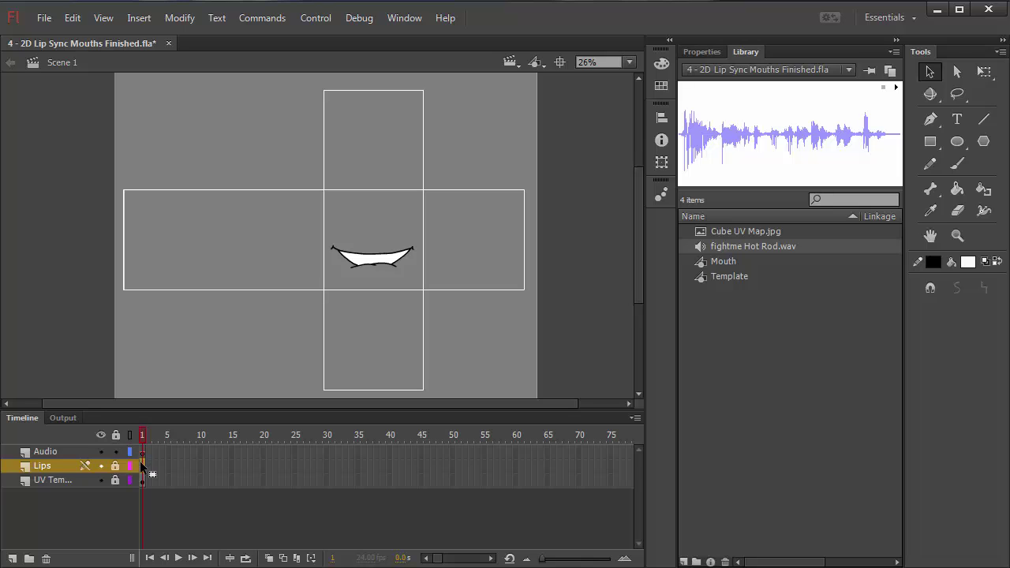
Step: Extend the Audio, Lips and UV Template layers so the waveform runs past frame 75
{"action": "left_click_drag", "start_coordinate": [140, 461], "coordinate": [144, 478]}
{"action": "left_click", "coordinate": [247, 514]}
{"action": "left_click", "coordinate": [143, 456]}
{"action": "left_click", "coordinate": [143, 480]}
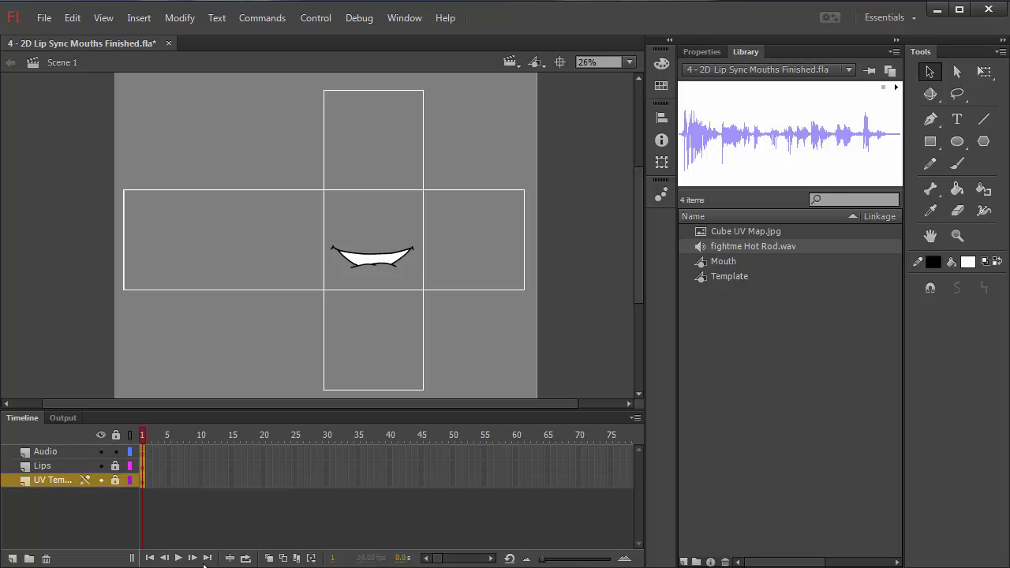
{"action": "left_click", "coordinate": [178, 508]}
Step: Play back the timeline with audio and scrub the playhead to frames 25, 49 and 24
{"action": "key", "text": "Return"}
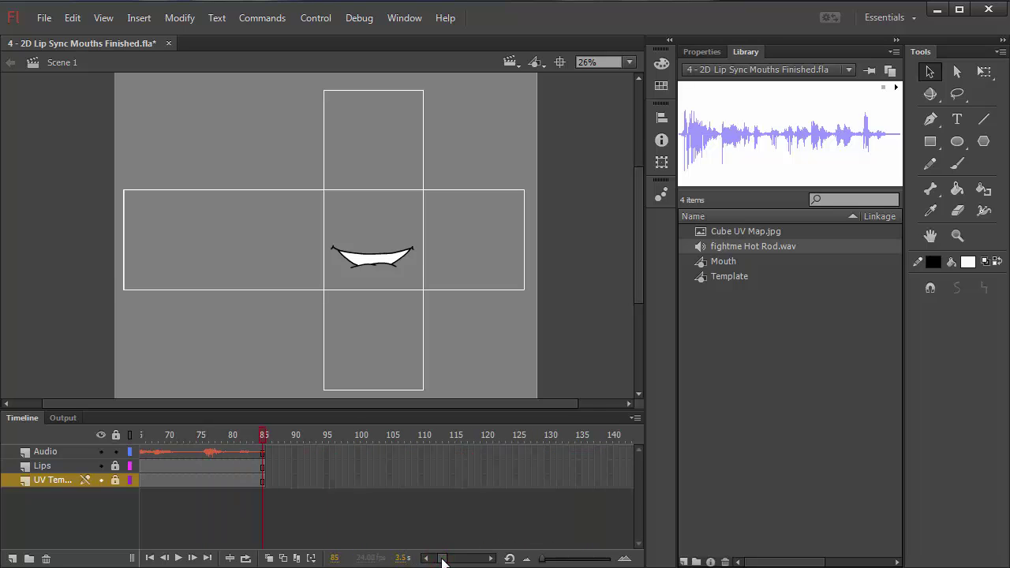
{"action": "left_click_drag", "start_coordinate": [443, 560], "coordinate": [436, 560]}
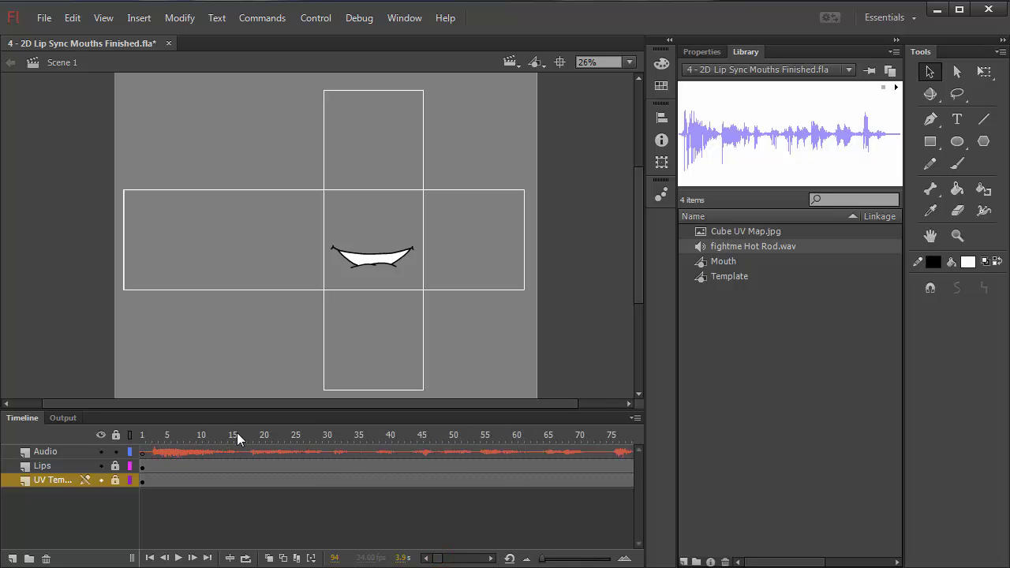
{"action": "left_click", "coordinate": [292, 440]}
{"action": "left_click", "coordinate": [441, 439]}
{"action": "left_click", "coordinate": [288, 439]}
Step: Select the Audio layer's frames and scrub the playhead between frames 11 and 35
{"action": "left_click", "coordinate": [267, 454]}
{"action": "left_click", "coordinate": [358, 452]}
{"action": "left_click", "coordinate": [207, 452]}
{"action": "left_click", "coordinate": [282, 452]}
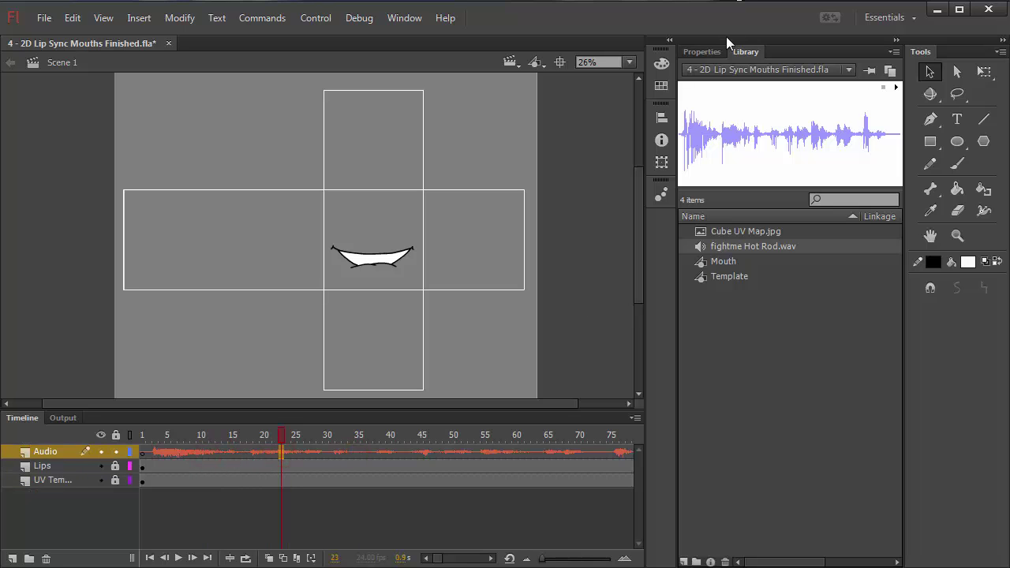
Step: Change the fightme Hot Rod.wav sound's Sync from Event to Stream in Properties, then deselect
{"action": "left_click", "coordinate": [699, 53]}
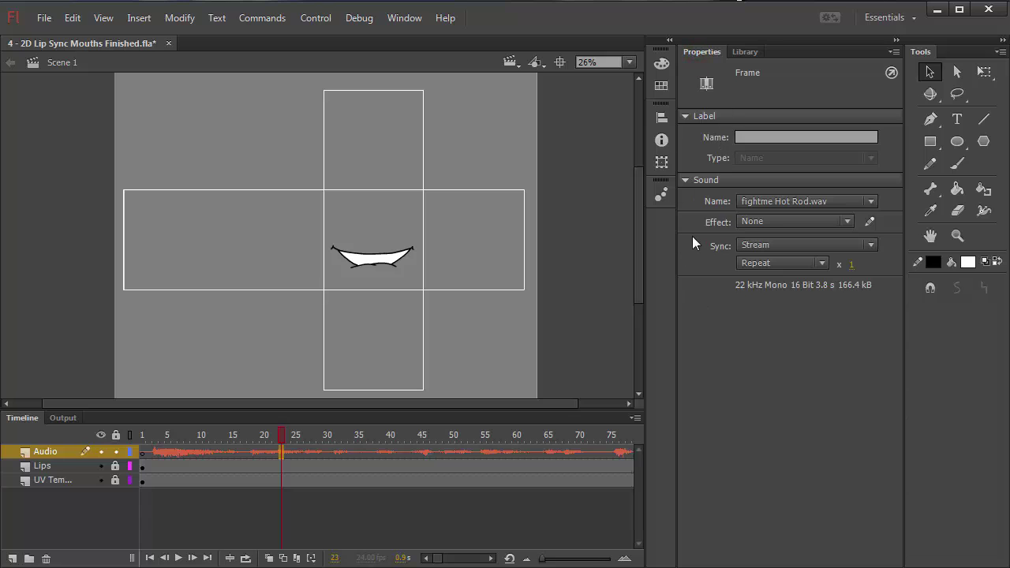
{"action": "left_click", "coordinate": [686, 181]}
{"action": "left_click", "coordinate": [685, 181]}
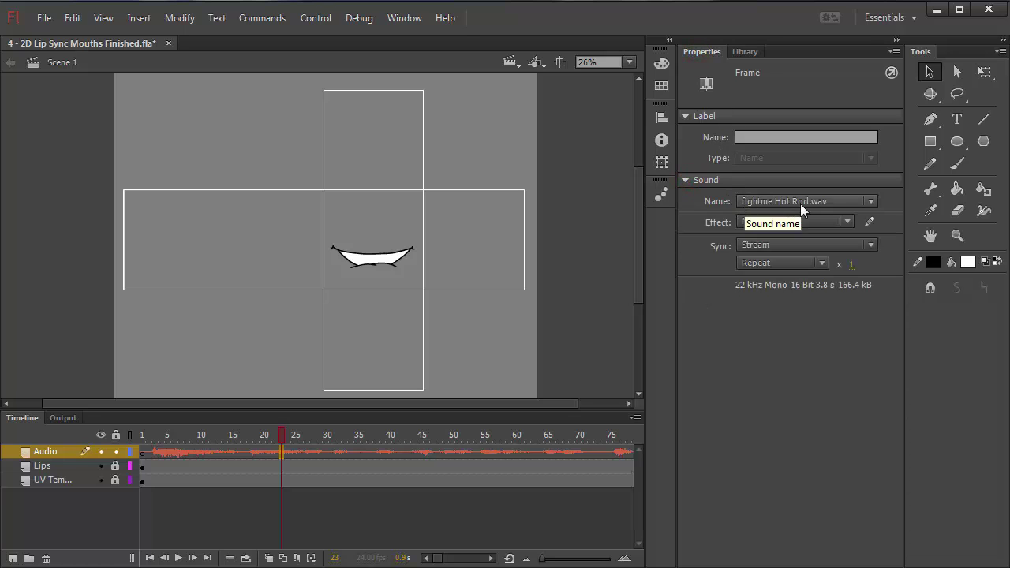
{"action": "left_click", "coordinate": [764, 244]}
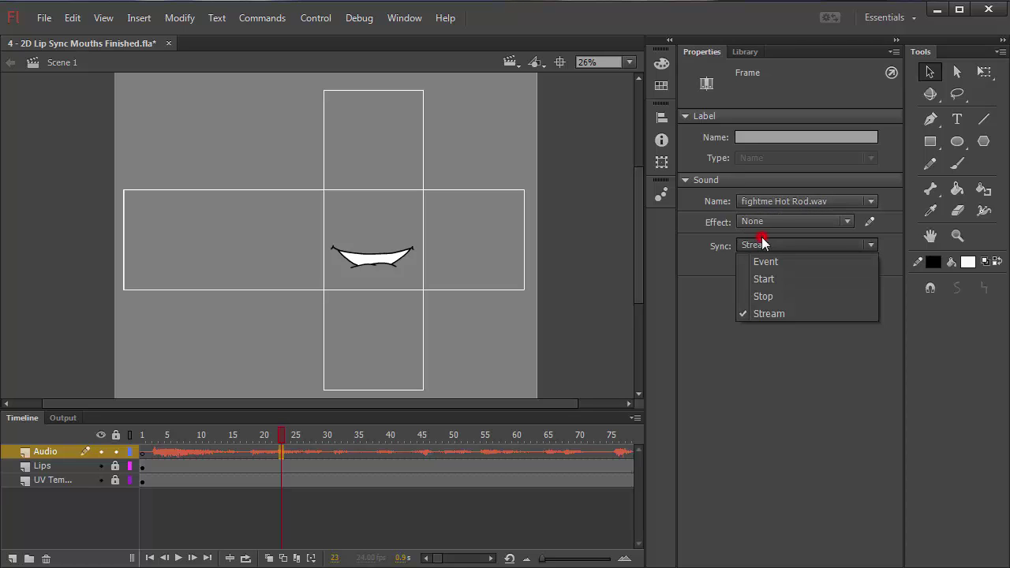
{"action": "left_click", "coordinate": [766, 263]}
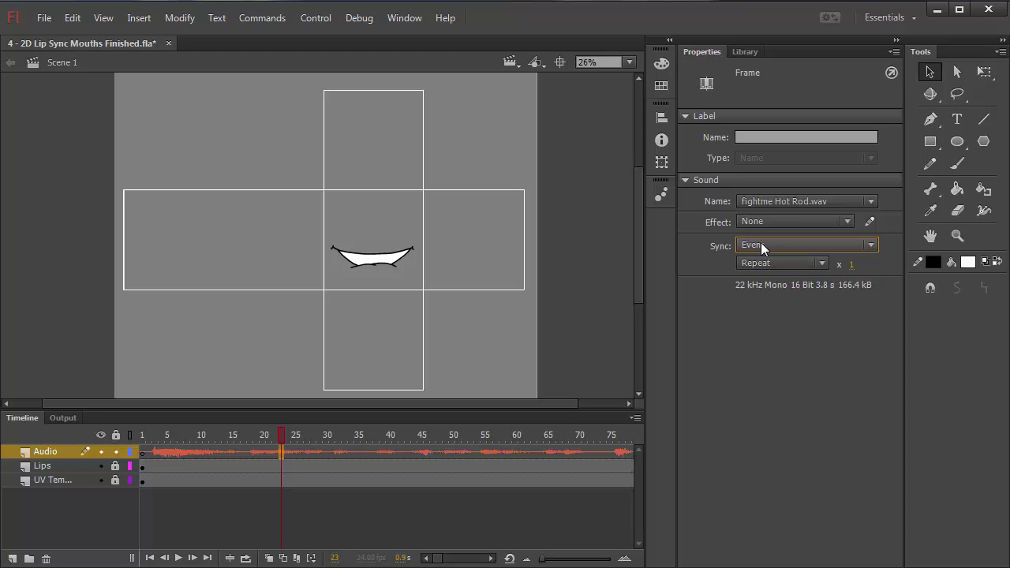
{"action": "left_click", "coordinate": [761, 242]}
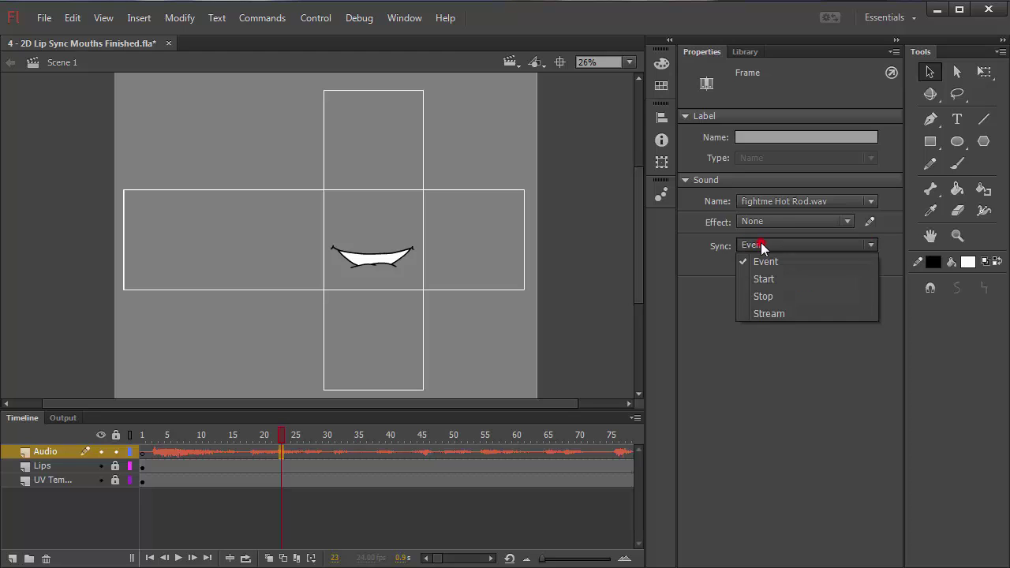
{"action": "left_click", "coordinate": [770, 316]}
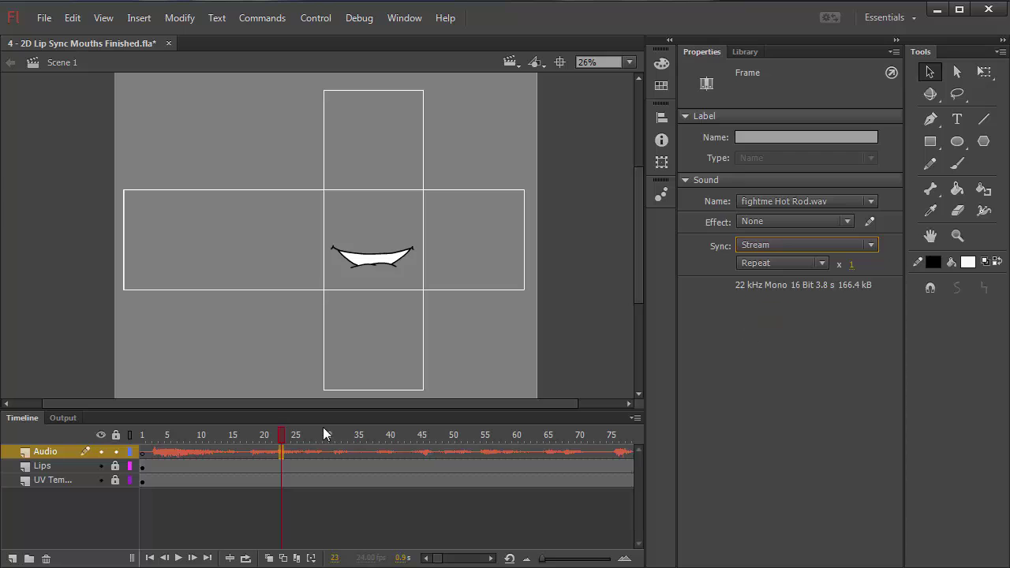
{"action": "left_click", "coordinate": [282, 436]}
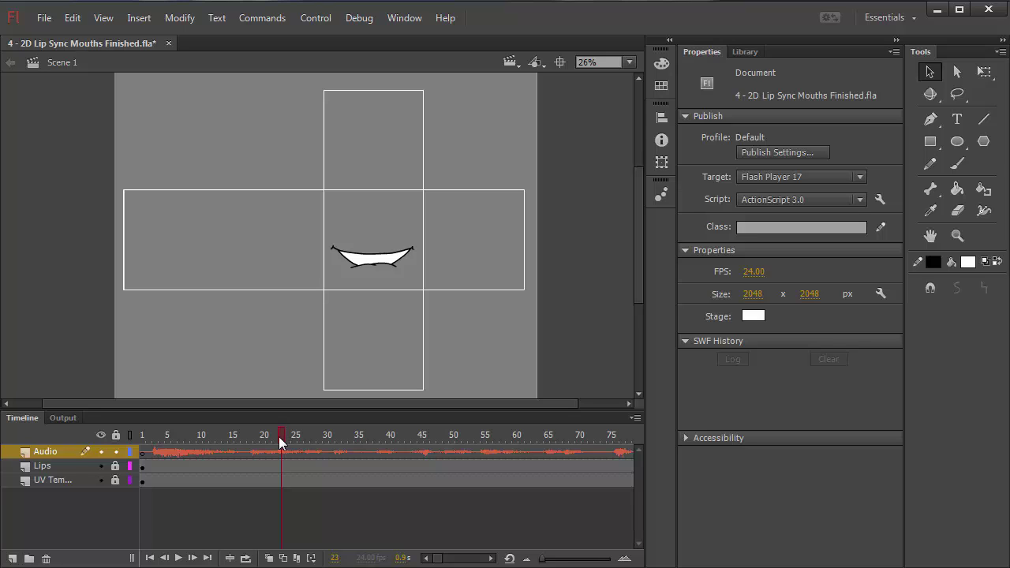
Step: Lock the Audio layer and play the animation to hear the voice clip
{"action": "left_click_drag", "start_coordinate": [278, 436], "coordinate": [183, 443]}
{"action": "left_click", "coordinate": [114, 451]}
{"action": "key", "text": "Return"}
{"action": "left_click", "coordinate": [143, 446]}
Step: Unlock Lips and give the frame-1 Mouth instance the closed flat-line mouth, Looping First 1
{"action": "left_click", "coordinate": [115, 467]}
{"action": "left_click", "coordinate": [149, 442]}
{"action": "left_click", "coordinate": [145, 437]}
{"action": "key", "text": "alt+Tab"}
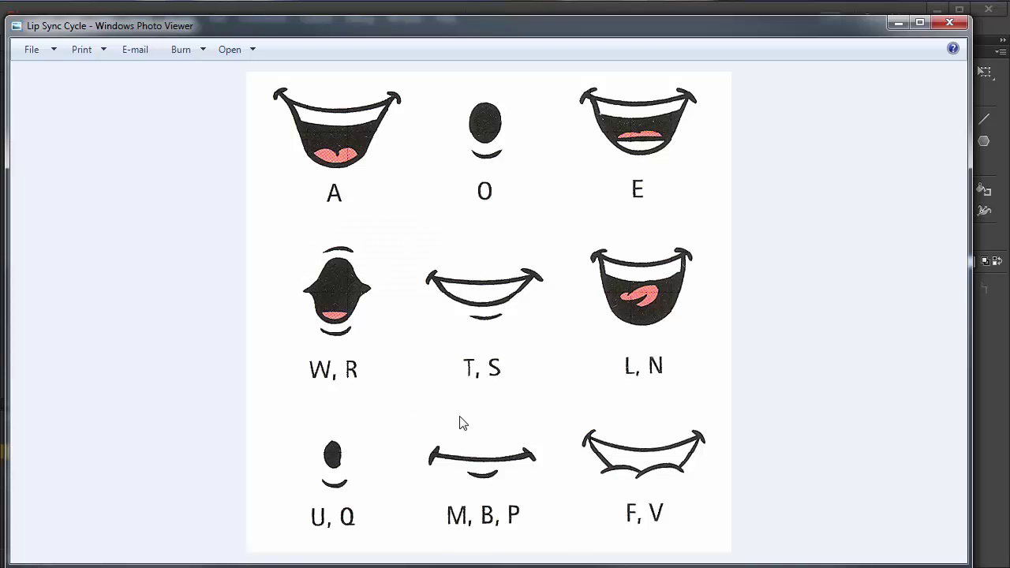
{"action": "key", "text": "alt+Tab"}
{"action": "left_click", "coordinate": [360, 256]}
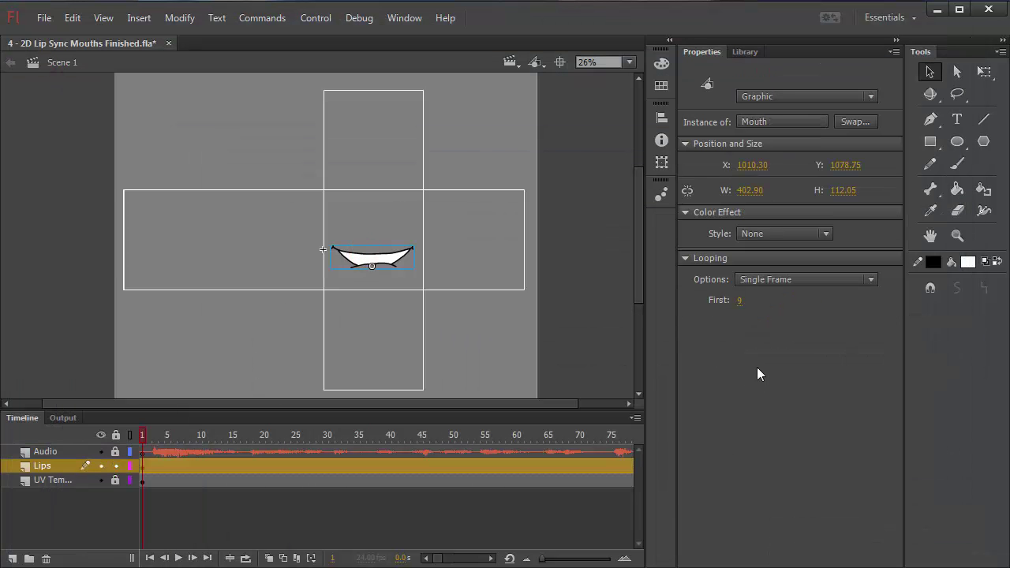
{"action": "left_click", "coordinate": [739, 300]}
{"action": "type", "text": "1"}
{"action": "key", "text": "Return"}
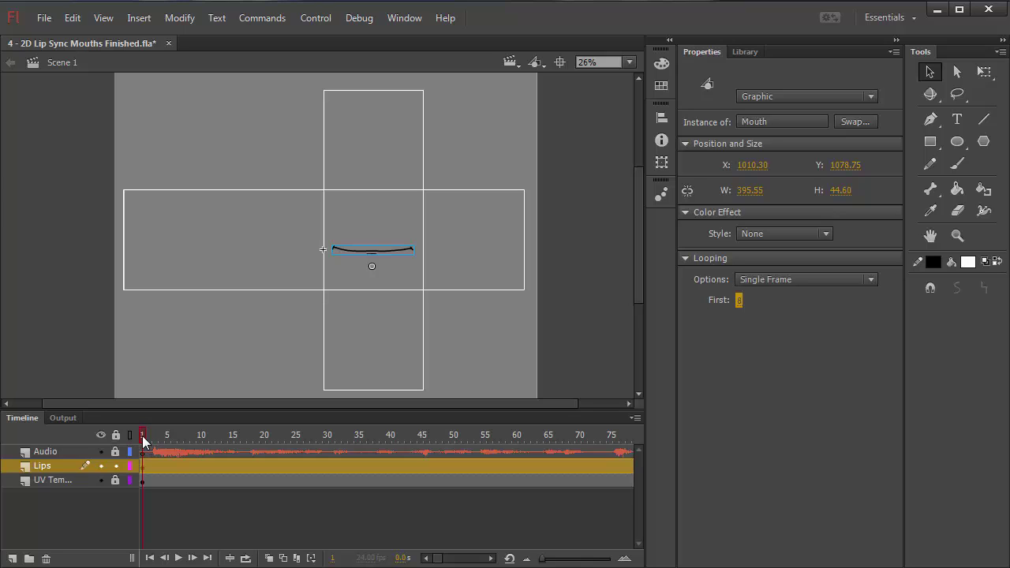
{"action": "left_click_drag", "start_coordinate": [142, 436], "coordinate": [158, 441]}
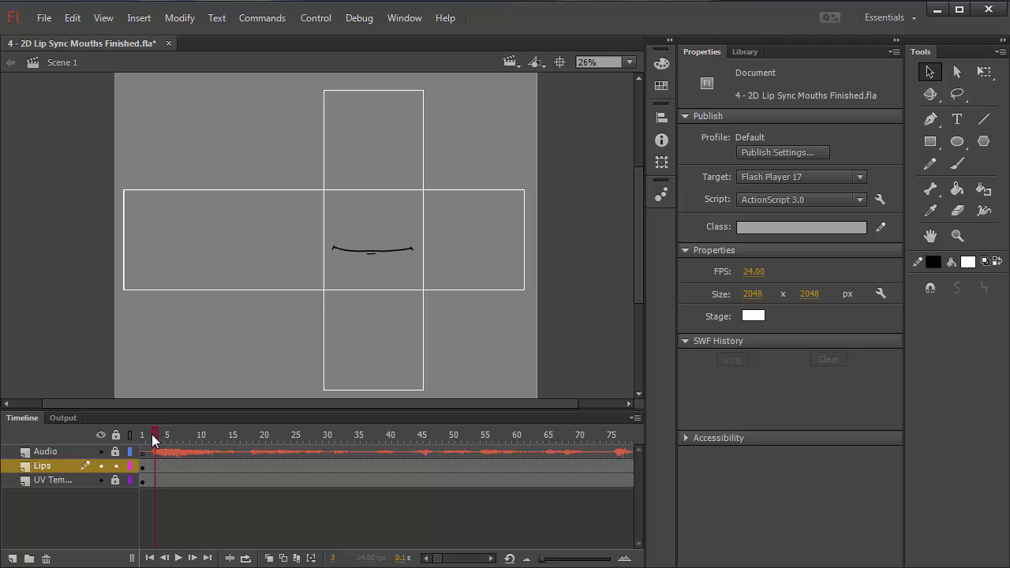
Step: Select the Mouth instance on frame 3 of the Lips layer, checking the mouth-shape chart
{"action": "left_click", "coordinate": [156, 472]}
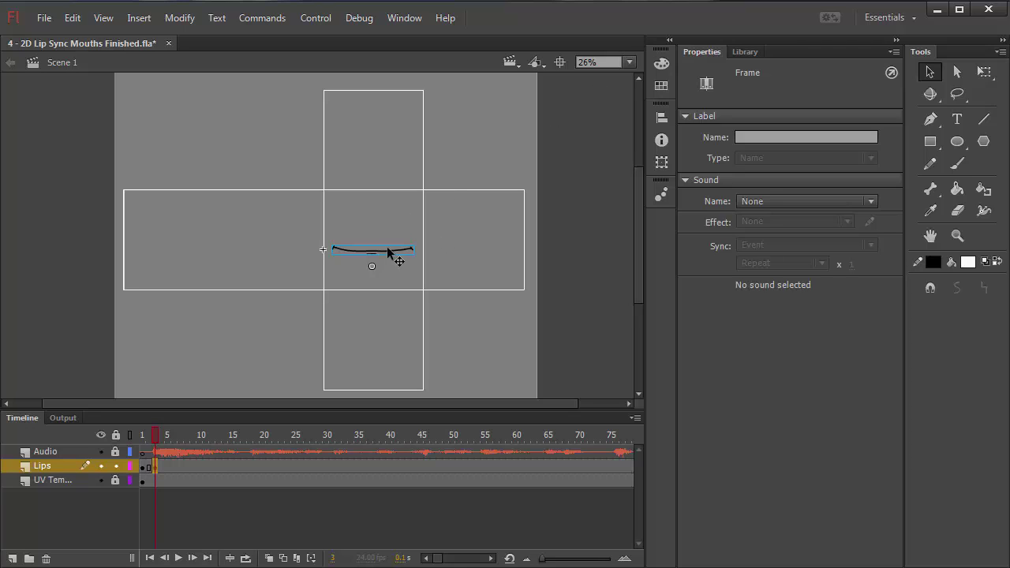
{"action": "left_click", "coordinate": [387, 250]}
{"action": "left_click", "coordinate": [157, 469]}
{"action": "left_click", "coordinate": [154, 468]}
{"action": "left_click", "coordinate": [381, 257]}
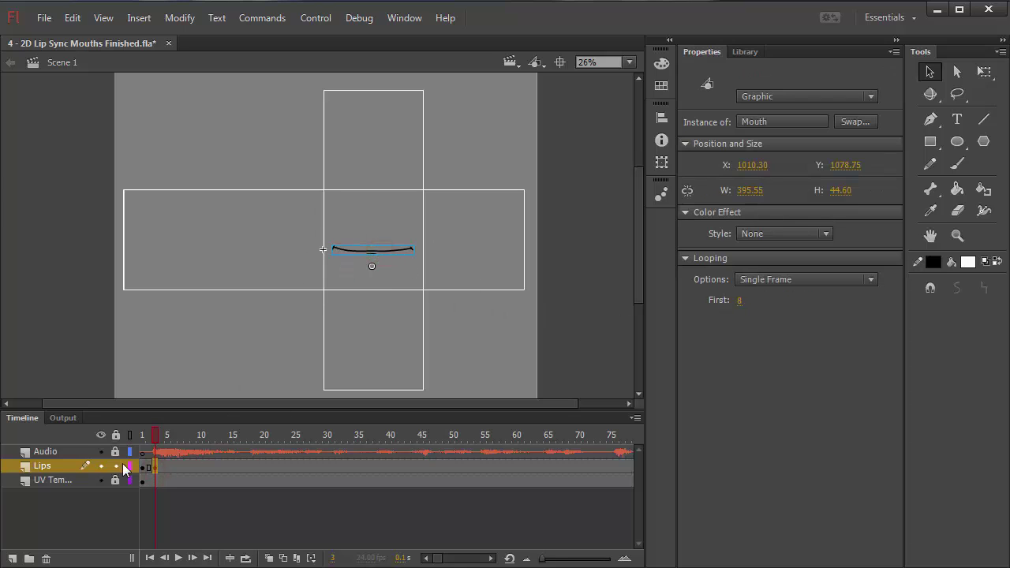
{"action": "key", "text": "alt+Tab"}
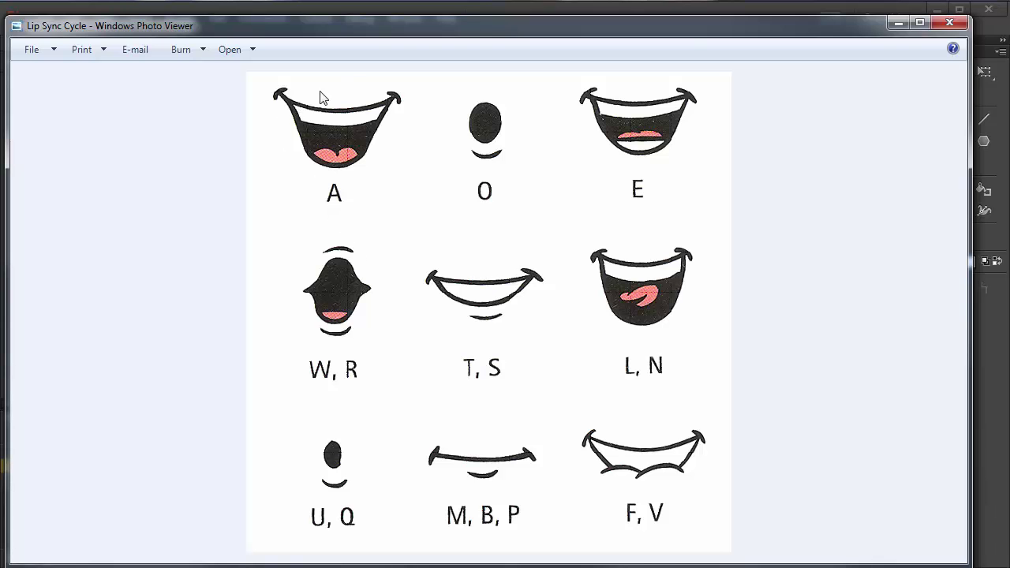
{"action": "left_click", "coordinate": [898, 22]}
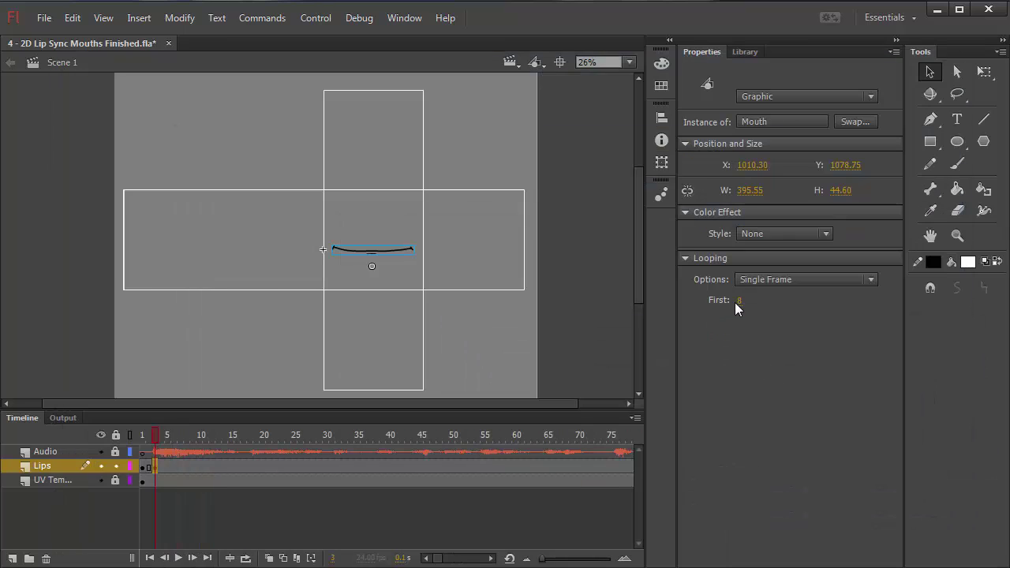
Step: Set its Looping First to 1 for the wide-open mouth, then preview frames 2 to 5
{"action": "left_click", "coordinate": [739, 301]}
{"action": "mouse_move", "coordinate": [739, 302]}
{"action": "left_mouse_down"}
{"action": "mouse_move", "coordinate": [718, 300]}
{"action": "mouse_move", "coordinate": [737, 302]}
{"action": "left_mouse_up"}
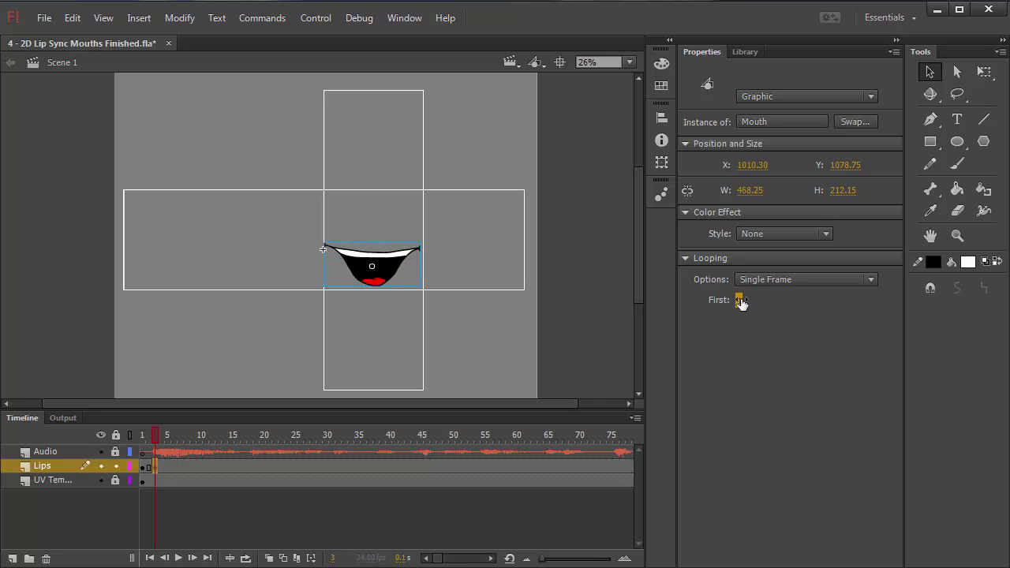
{"action": "left_click", "coordinate": [740, 302]}
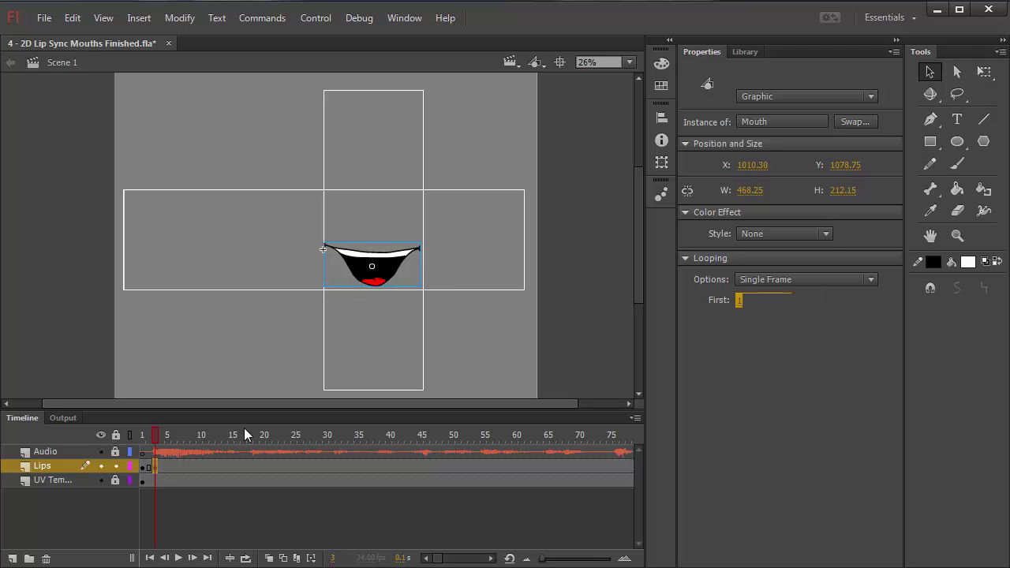
{"action": "left_click", "coordinate": [148, 466]}
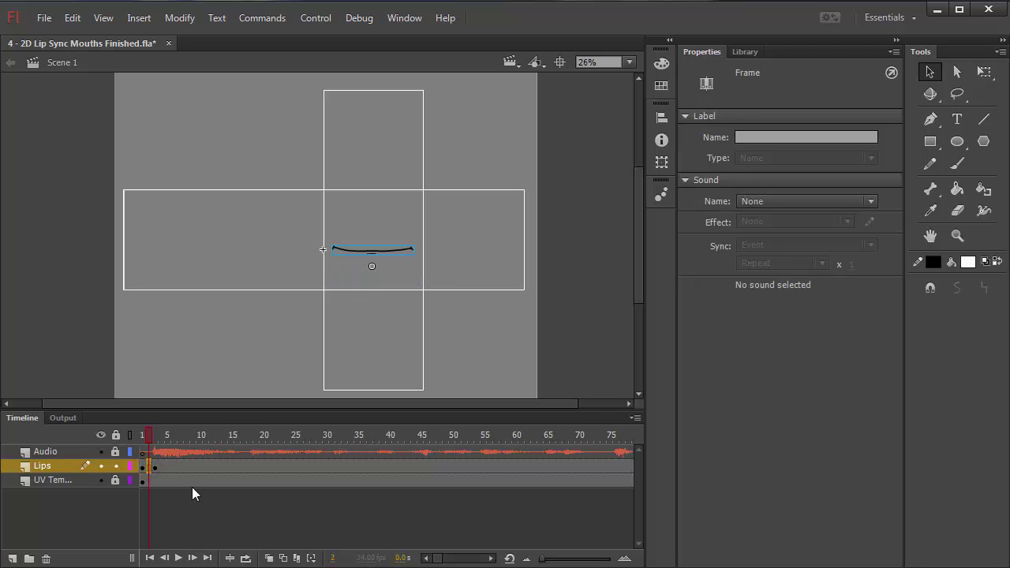
{"action": "left_click", "coordinate": [386, 250]}
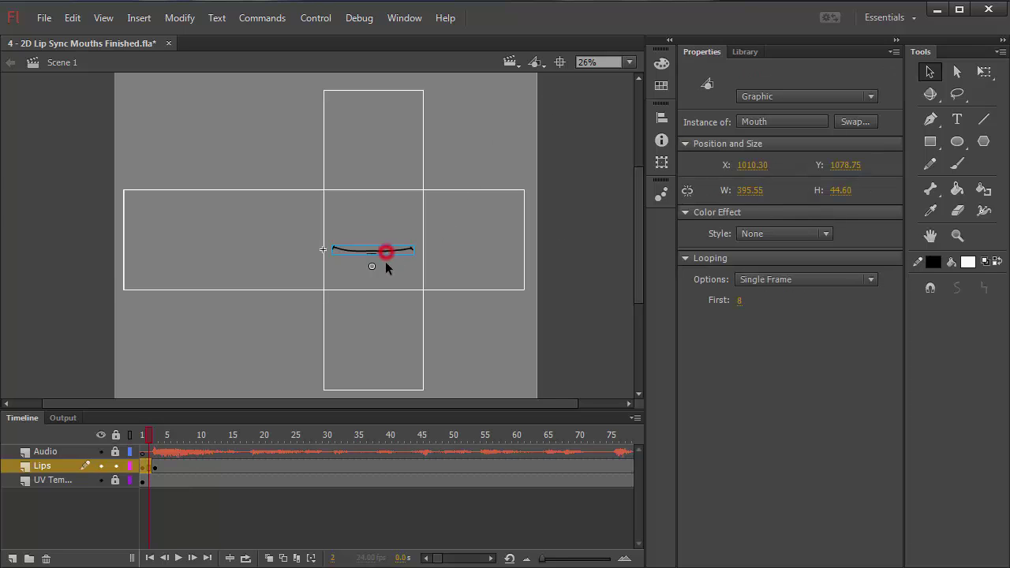
{"action": "left_click", "coordinate": [155, 466]}
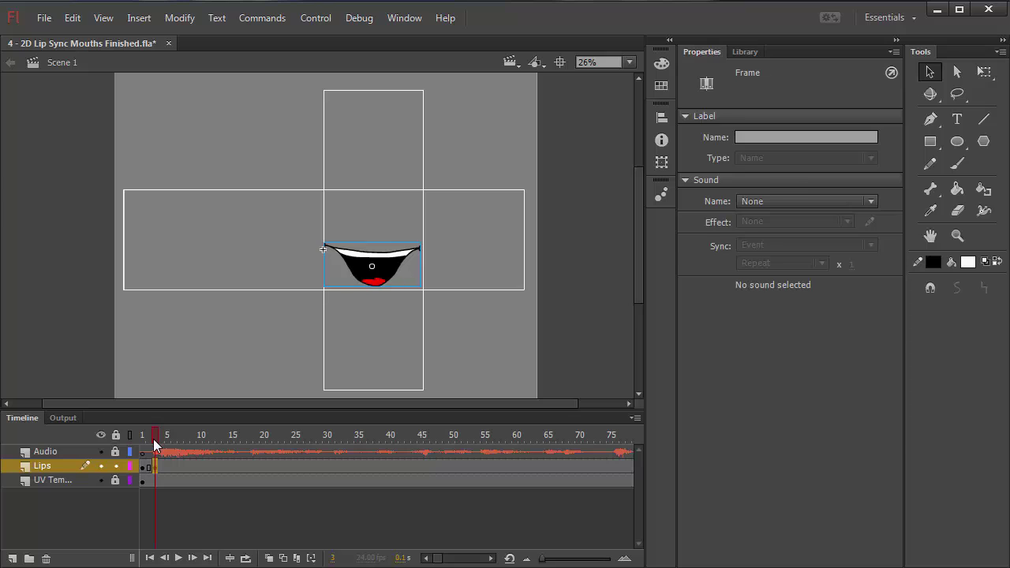
{"action": "left_click_drag", "start_coordinate": [154, 438], "coordinate": [159, 441]}
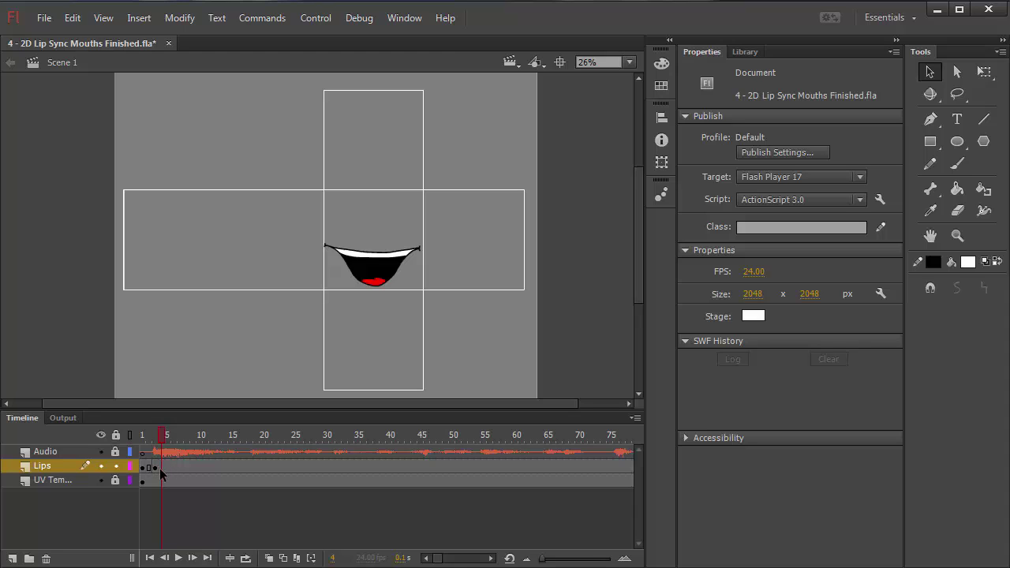
Step: Set the frame-4 Mouth instance to mouth frame 6 and compare it against frame 2
{"action": "left_click", "coordinate": [161, 467]}
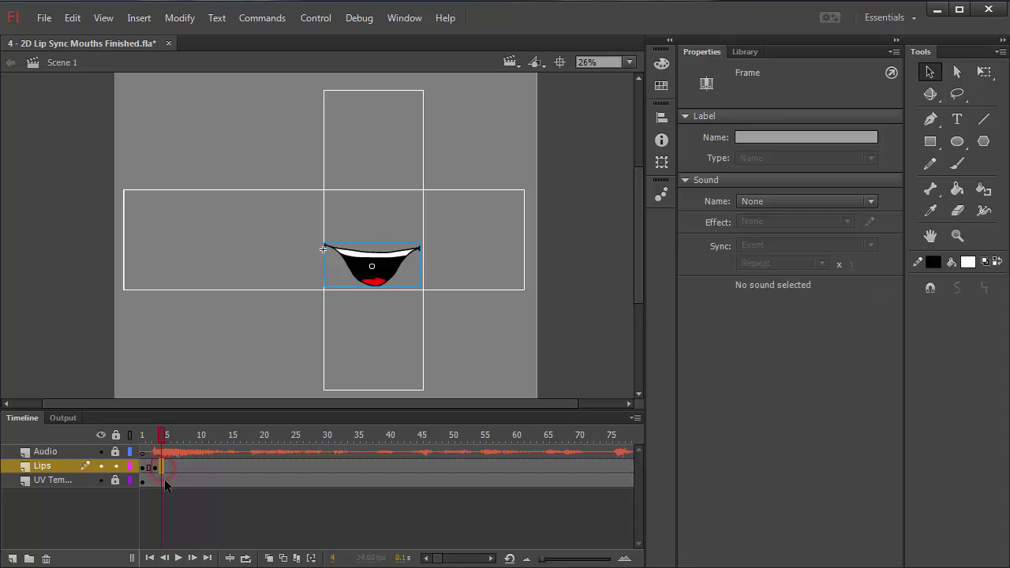
{"action": "left_click", "coordinate": [387, 269]}
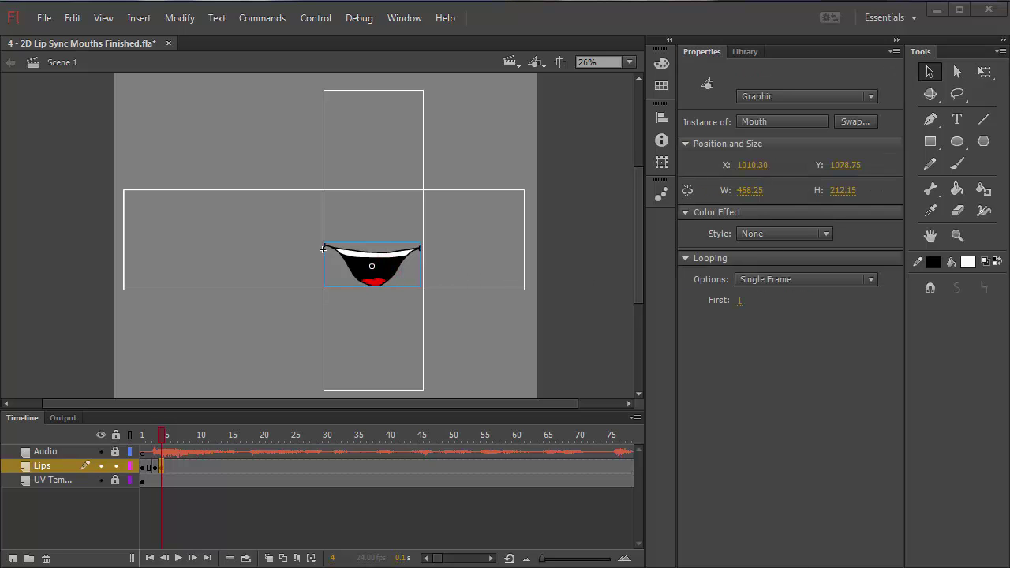
{"action": "key", "text": "alt+Tab"}
{"action": "key", "text": "alt+Tab"}
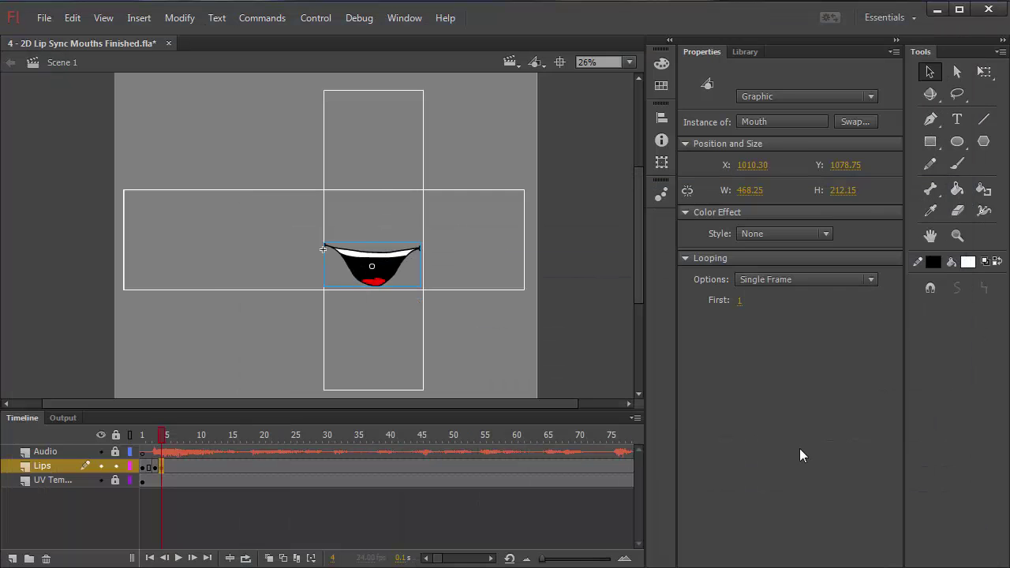
{"action": "left_click", "coordinate": [741, 302]}
{"action": "type", "text": "6"}
{"action": "key", "text": "Return"}
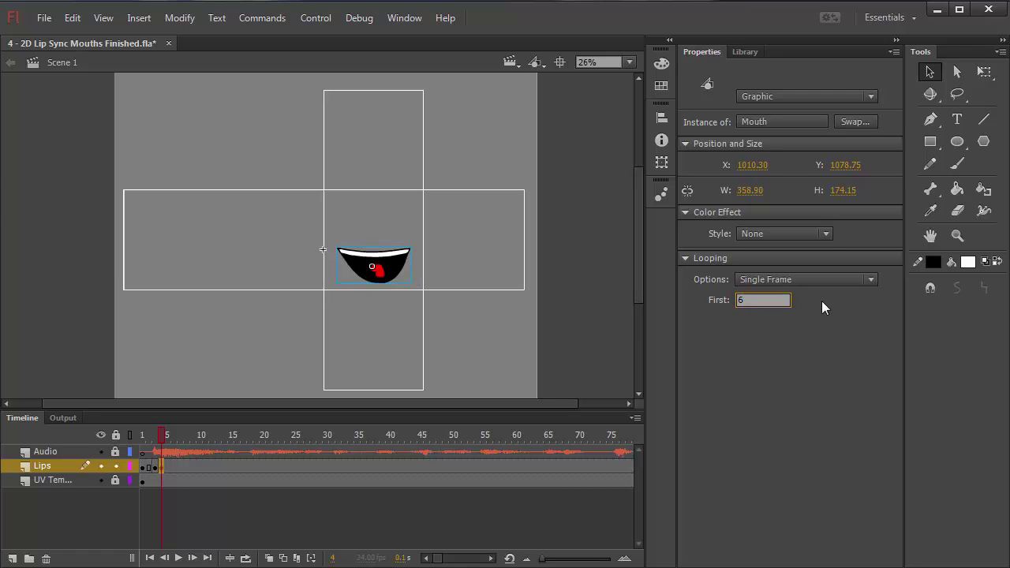
{"action": "left_click", "coordinate": [148, 440]}
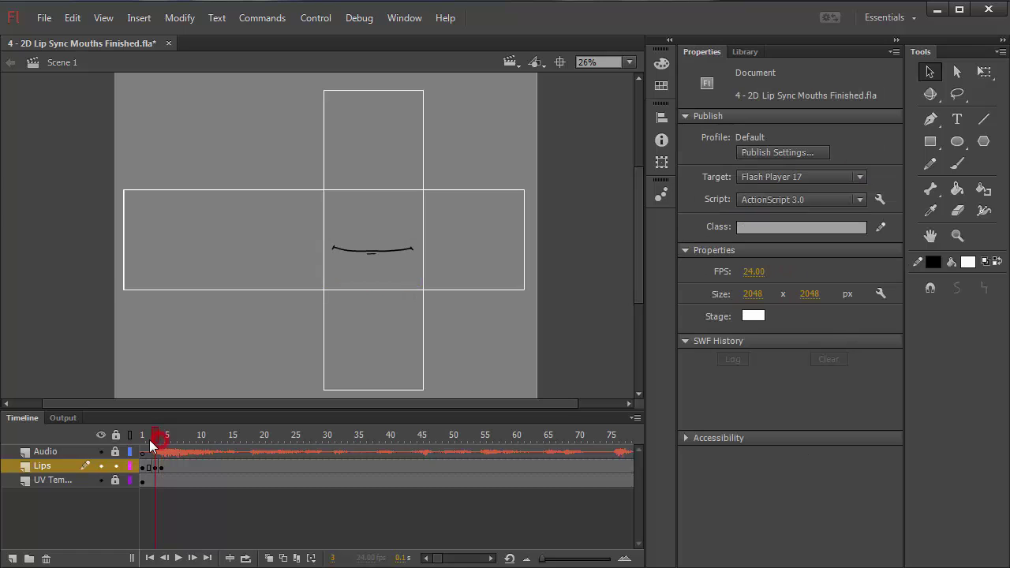
{"action": "left_click", "coordinate": [161, 441]}
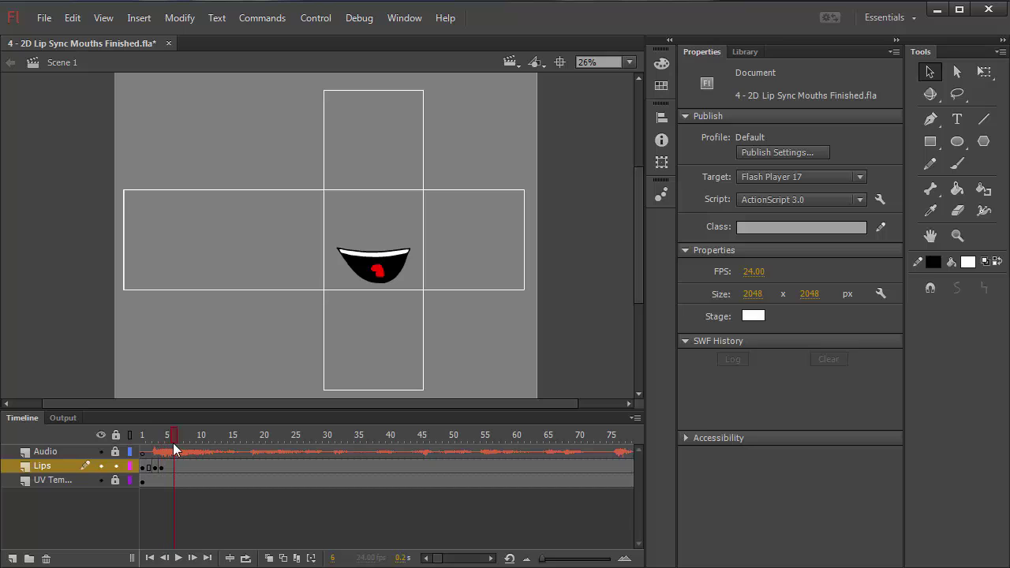
Step: Add a Lips keyframe at frame 6 whose Mouth instance shows mouth frame 3
{"action": "left_click", "coordinate": [175, 467]}
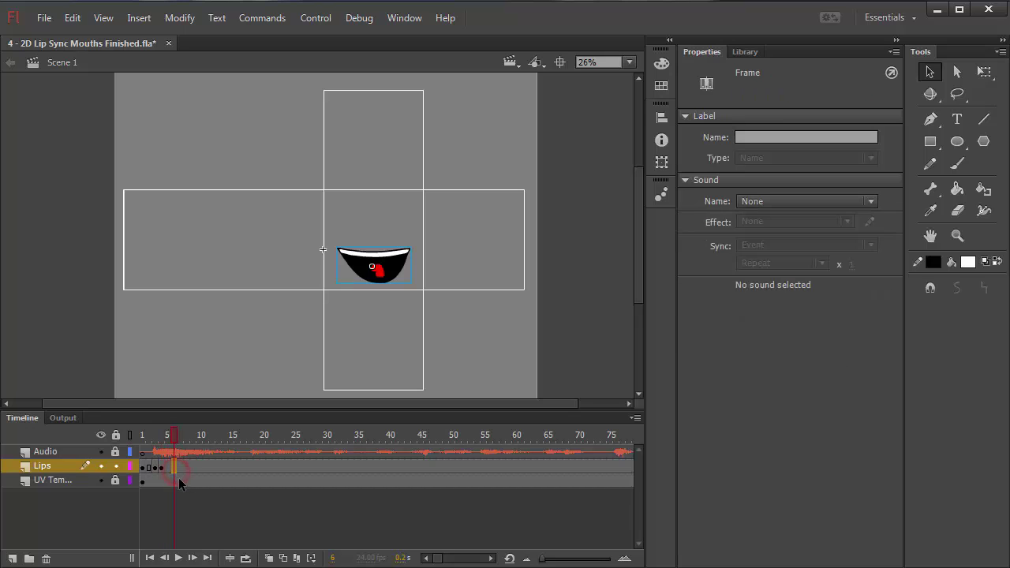
{"action": "key", "text": "F6"}
{"action": "left_click", "coordinate": [389, 278]}
{"action": "left_click", "coordinate": [741, 301]}
{"action": "type", "text": "3"}
{"action": "key", "text": "Return"}
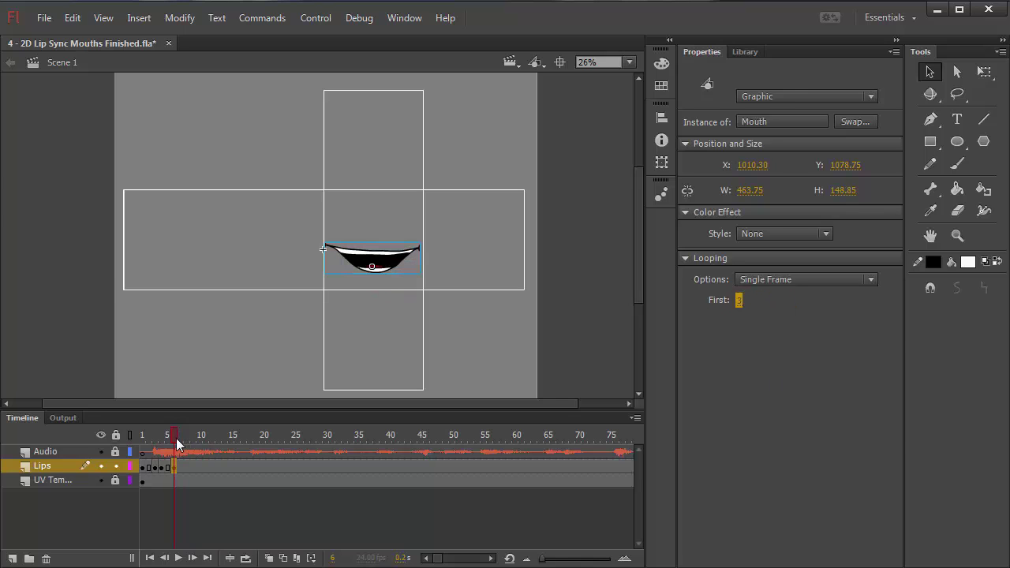
{"action": "mouse_move", "coordinate": [176, 438]}
{"action": "left_mouse_down"}
{"action": "mouse_move", "coordinate": [143, 440]}
{"action": "mouse_move", "coordinate": [172, 446]}
{"action": "left_mouse_up"}
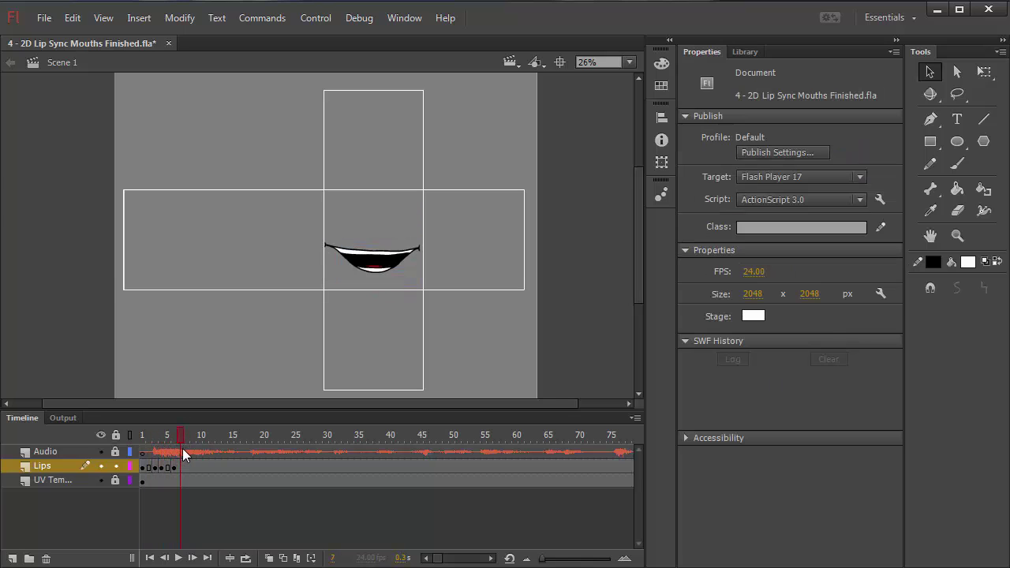
Step: Add a Lips keyframe at frame 9 and set its Mouth instance to shape 4
{"action": "left_click_drag", "start_coordinate": [183, 448], "coordinate": [191, 450]}
{"action": "left_click", "coordinate": [194, 467]}
{"action": "key", "text": "F6"}
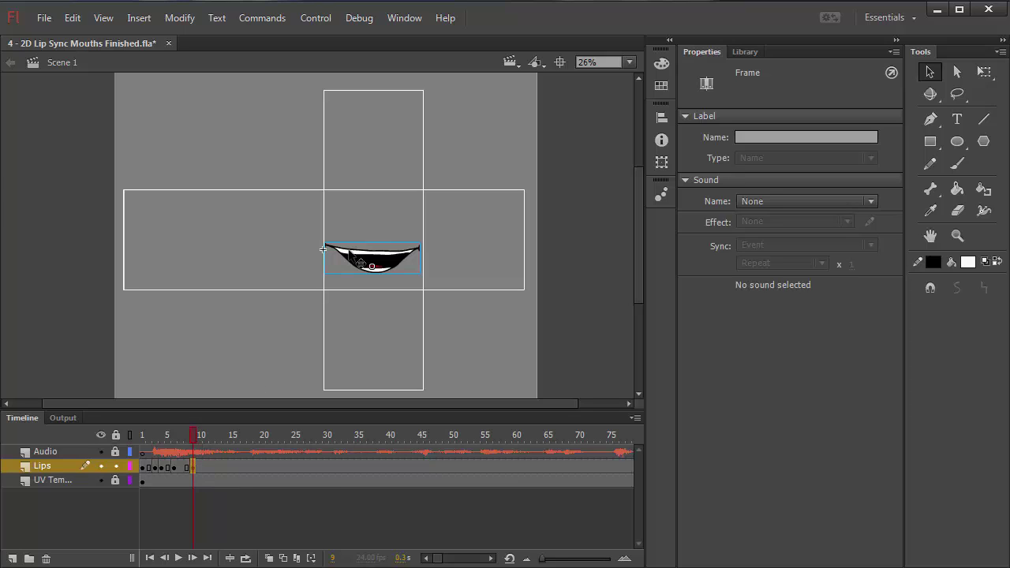
{"action": "left_click", "coordinate": [378, 266]}
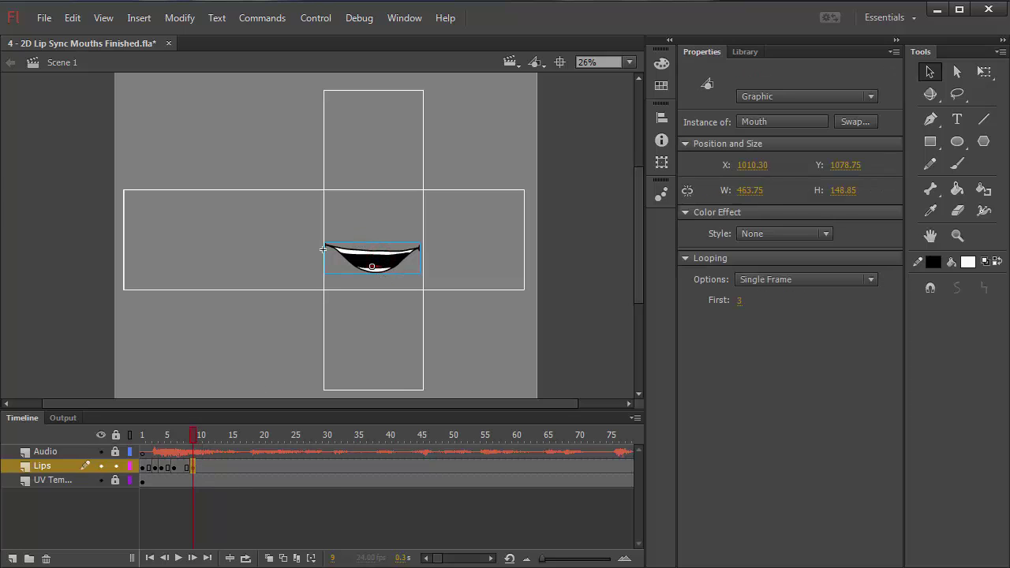
{"action": "key", "text": "alt+Tab"}
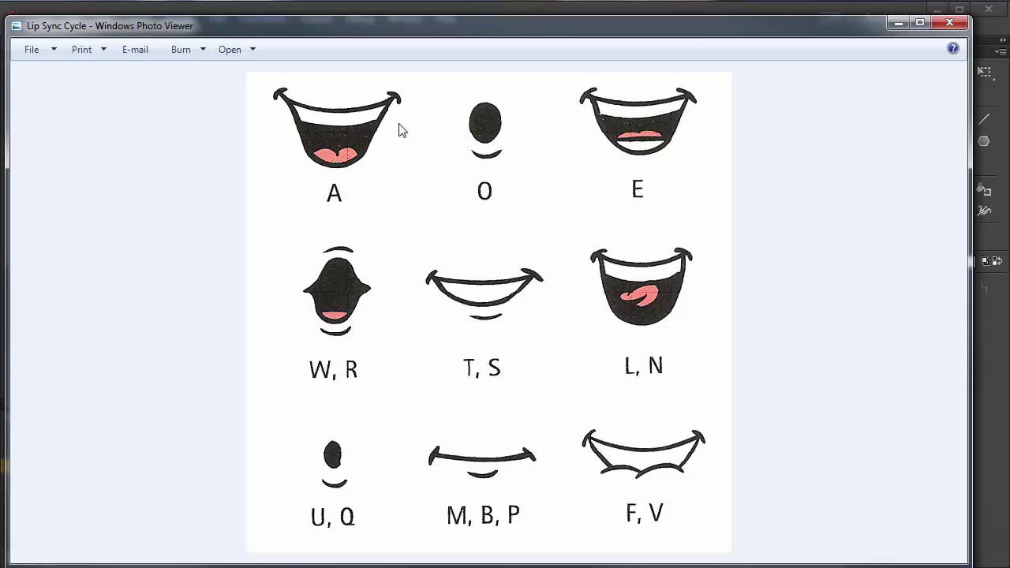
{"action": "key", "text": "alt+Tab"}
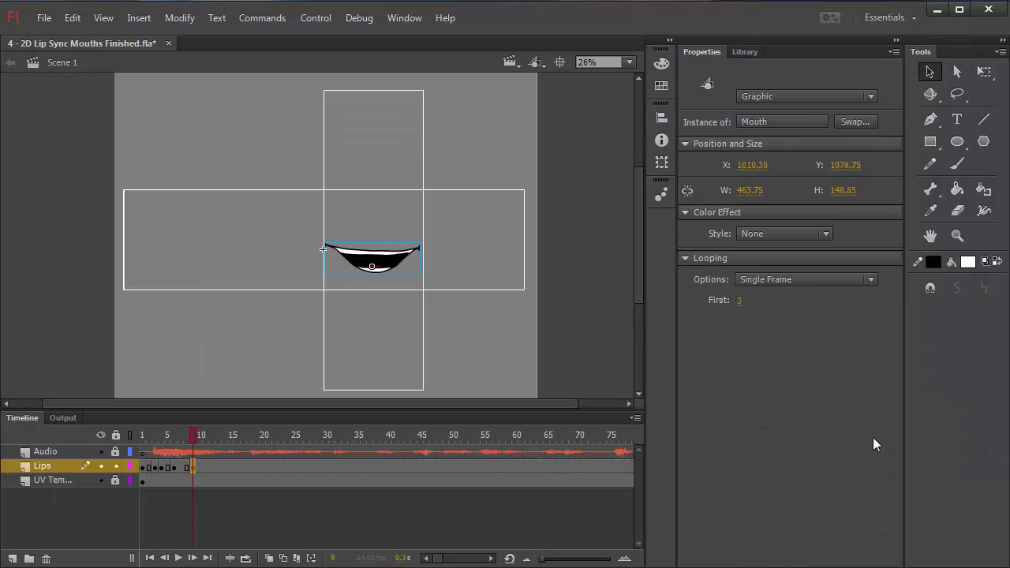
{"action": "left_click", "coordinate": [741, 301]}
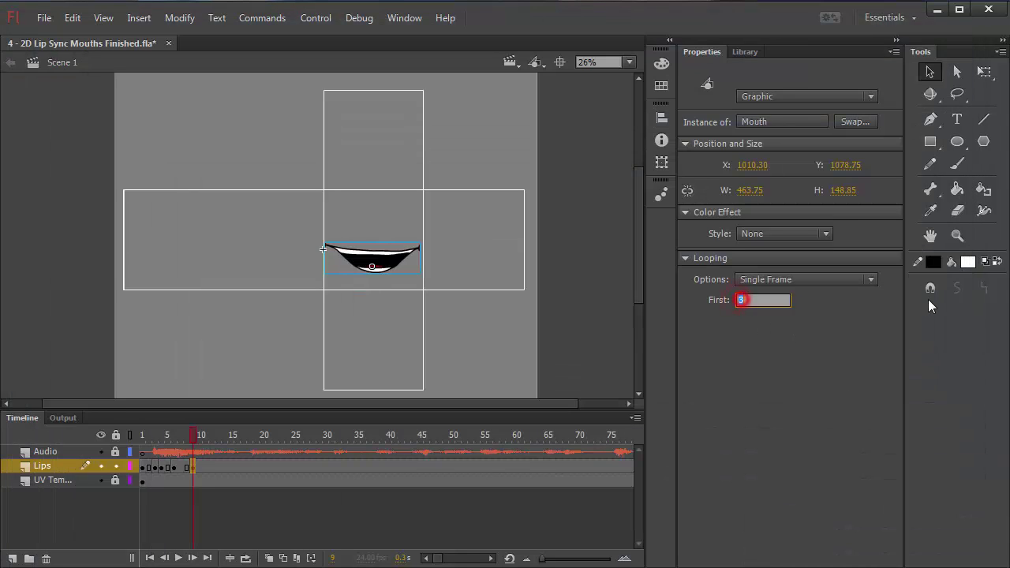
{"action": "type", "text": "4"}
{"action": "key", "text": "Return"}
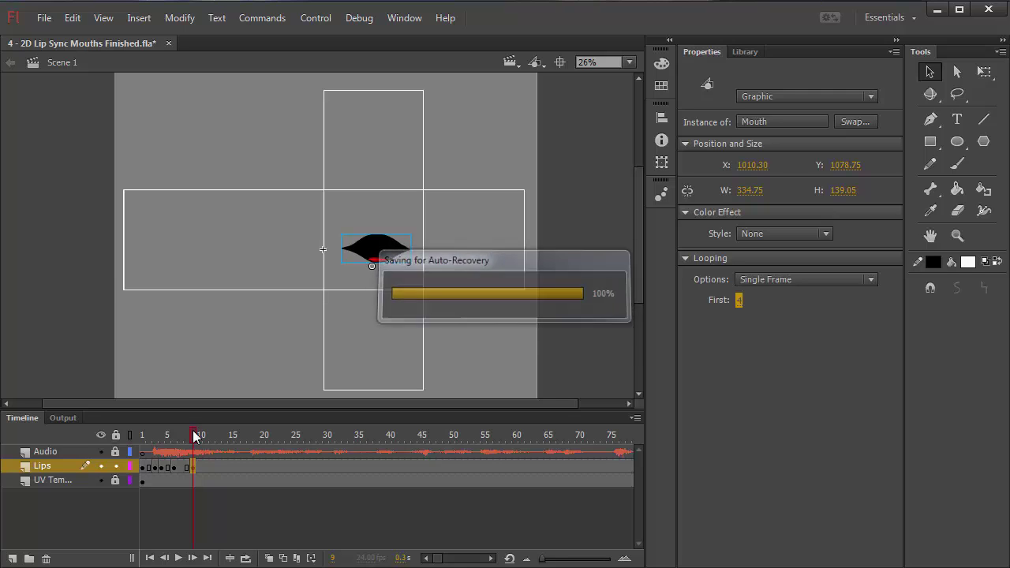
Step: Set the frame-11 Mouth instance to Single Frame showing open-mouth shape 1
{"action": "left_click_drag", "start_coordinate": [196, 437], "coordinate": [207, 439]}
{"action": "left_click", "coordinate": [207, 466]}
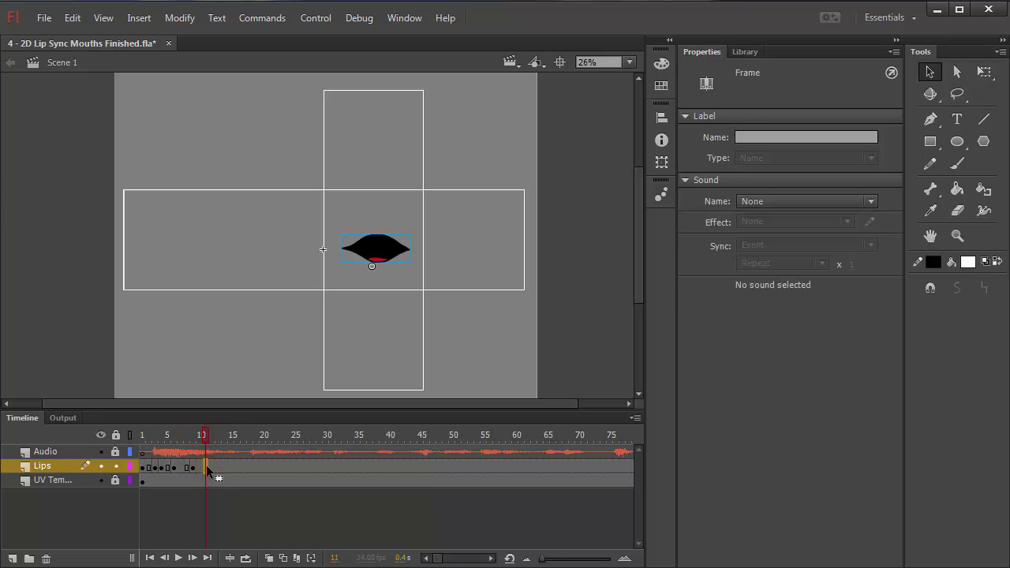
{"action": "left_click", "coordinate": [385, 251]}
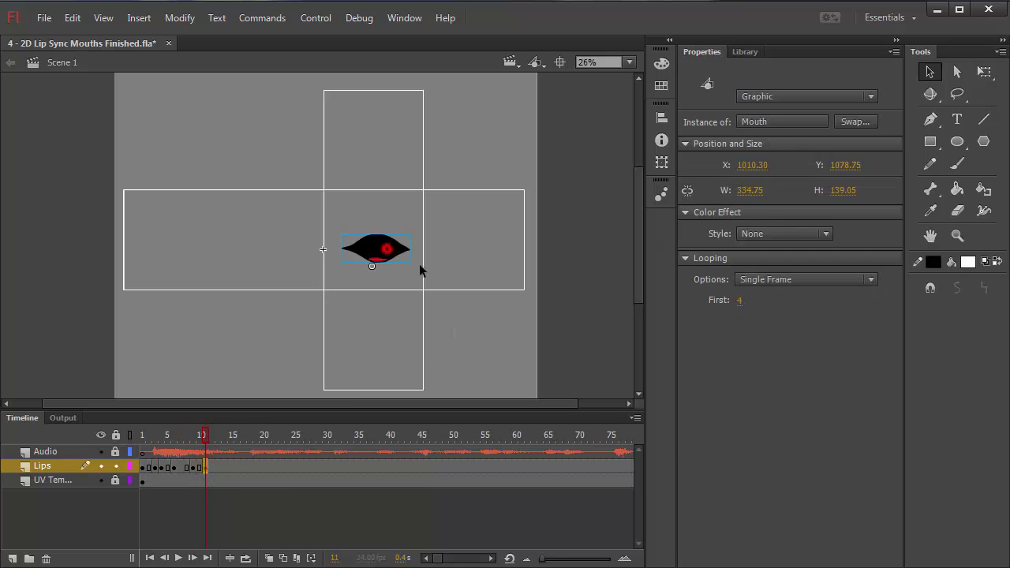
{"action": "left_click", "coordinate": [747, 283]}
{"action": "left_click", "coordinate": [767, 332]}
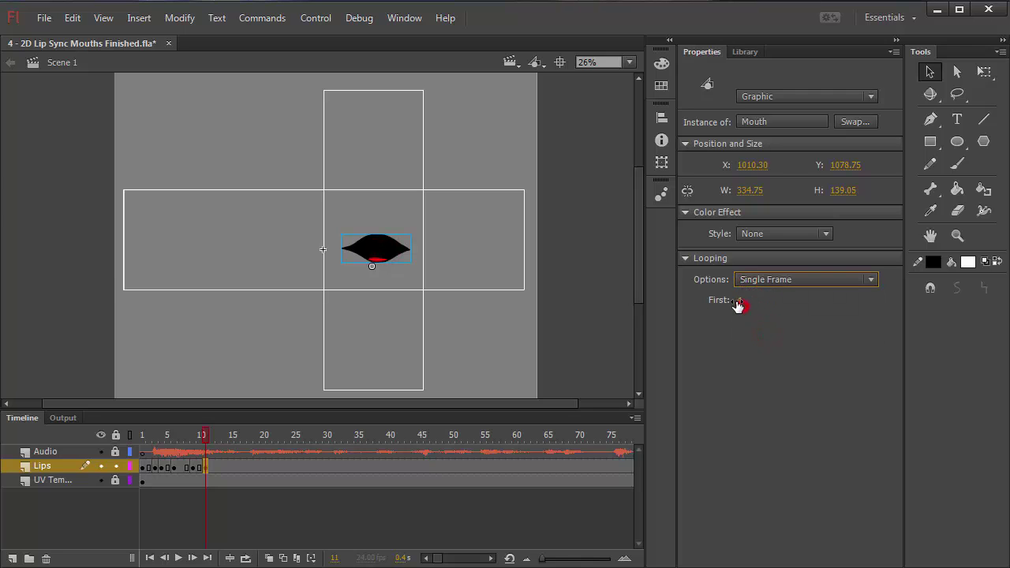
{"action": "left_click", "coordinate": [738, 303]}
{"action": "type", "text": "1"}
{"action": "key", "text": "Return"}
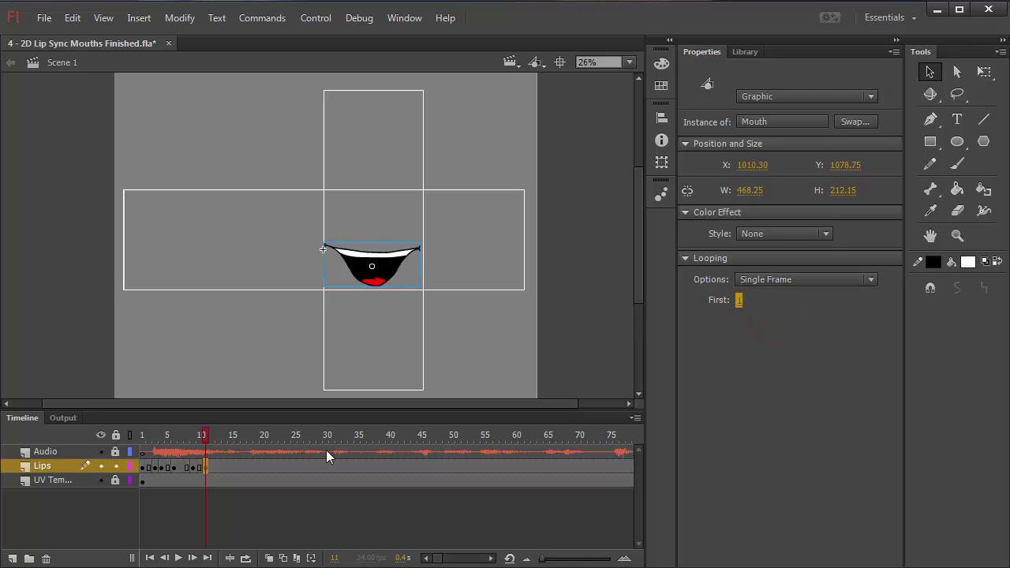
Step: Add a Lips keyframe at frame 13 with closed mouth shape 5, then scrub back to frame 8
{"action": "mouse_move", "coordinate": [197, 433]}
{"action": "left_mouse_down"}
{"action": "mouse_move", "coordinate": [217, 433]}
{"action": "mouse_move", "coordinate": [205, 435]}
{"action": "left_mouse_up"}
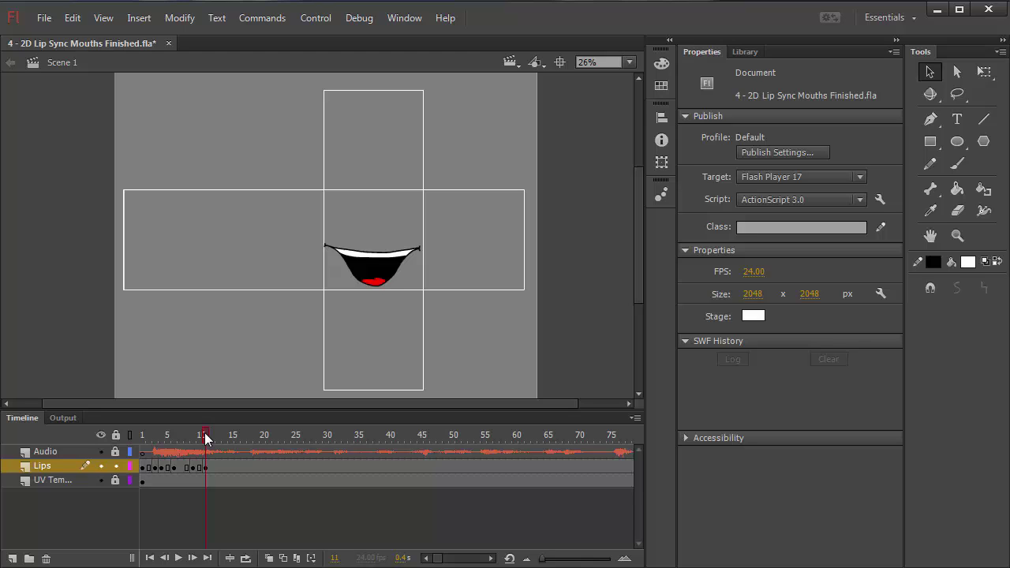
{"action": "left_click_drag", "start_coordinate": [205, 436], "coordinate": [218, 434]}
{"action": "left_click", "coordinate": [219, 466]}
{"action": "key", "text": "F6"}
{"action": "key", "text": "alt+Tab"}
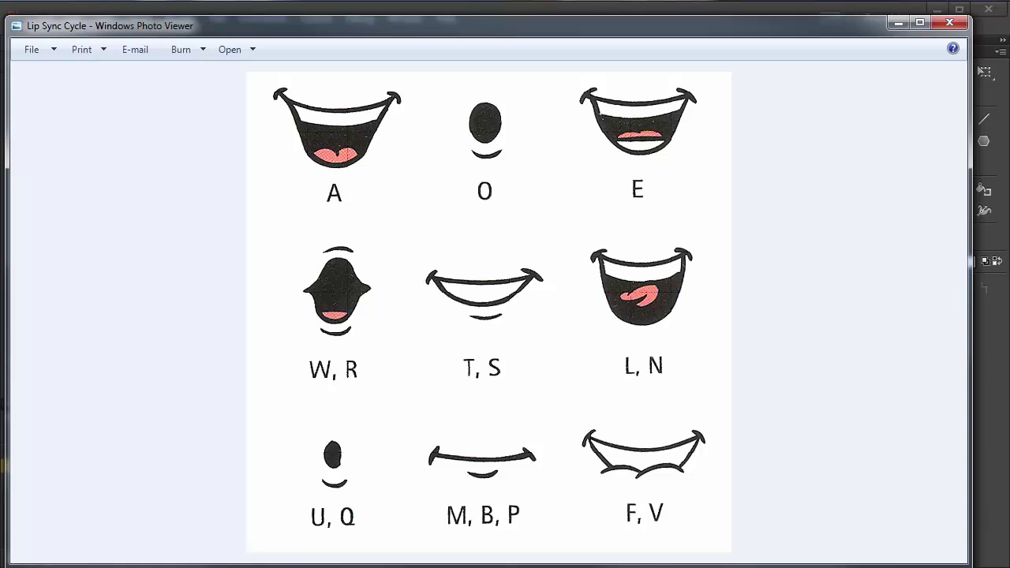
{"action": "key", "text": "alt+Tab"}
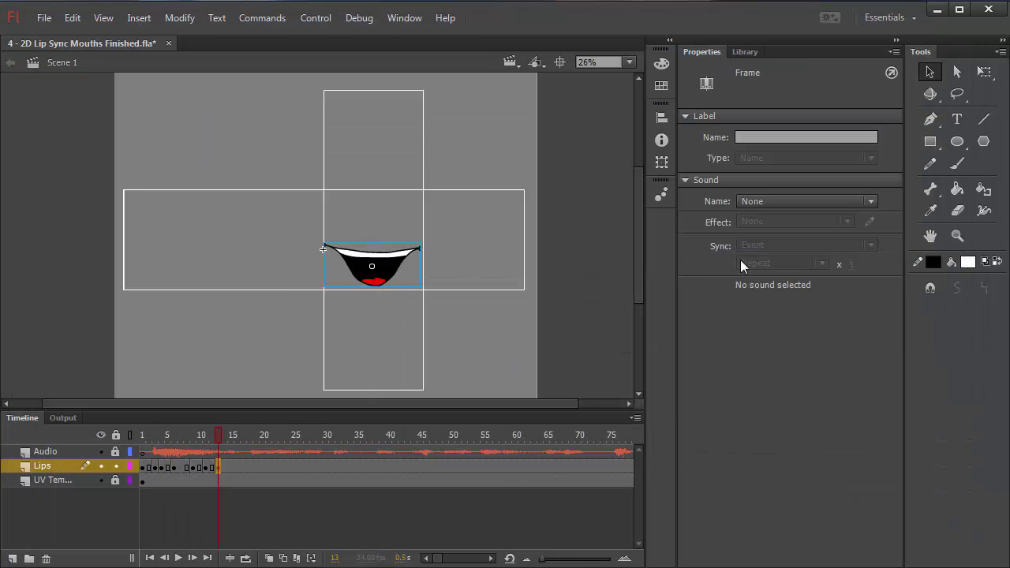
{"action": "left_click", "coordinate": [394, 268]}
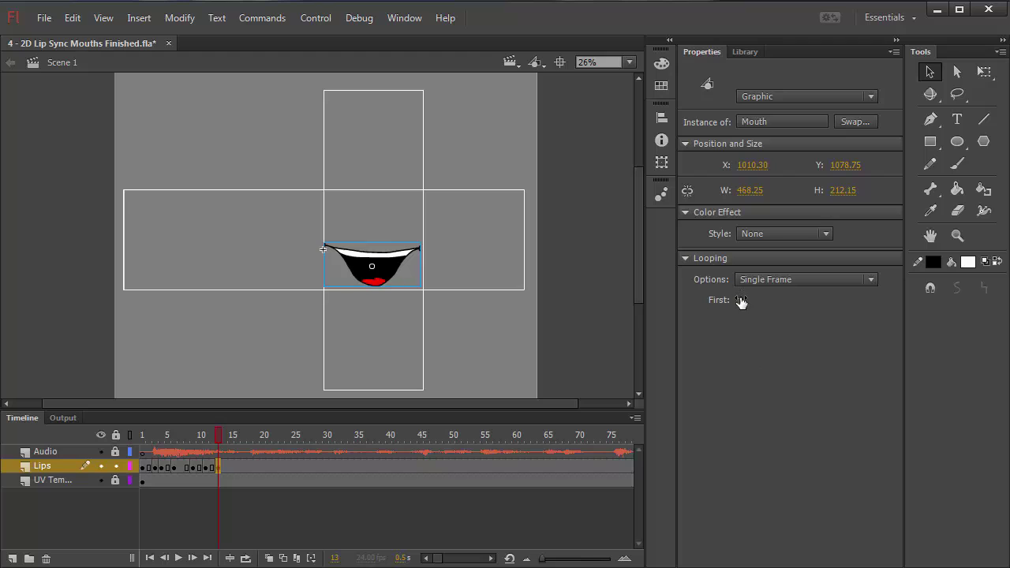
{"action": "left_click", "coordinate": [741, 300]}
{"action": "type", "text": "5"}
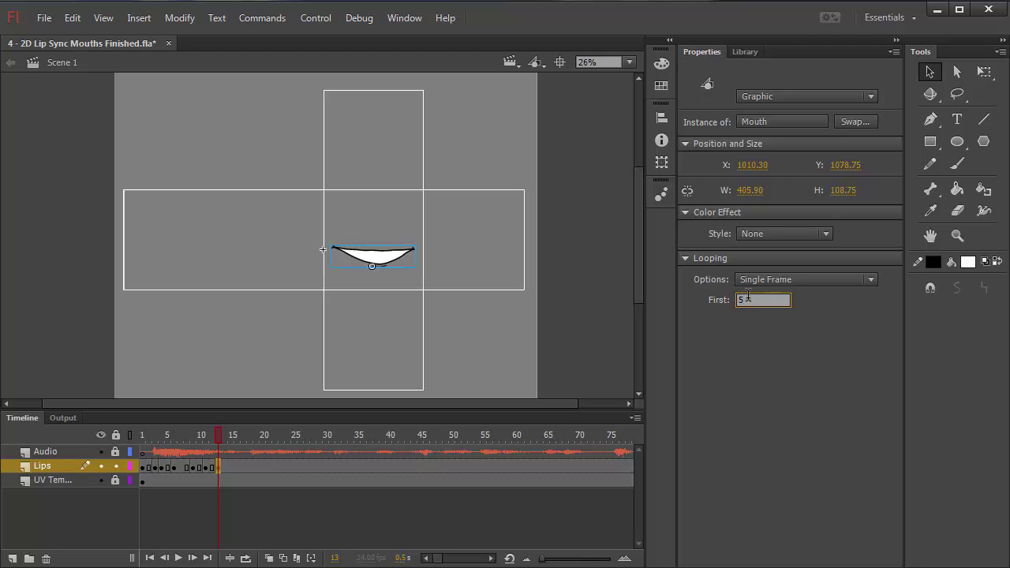
{"action": "key", "text": "Return"}
{"action": "left_click", "coordinate": [755, 279]}
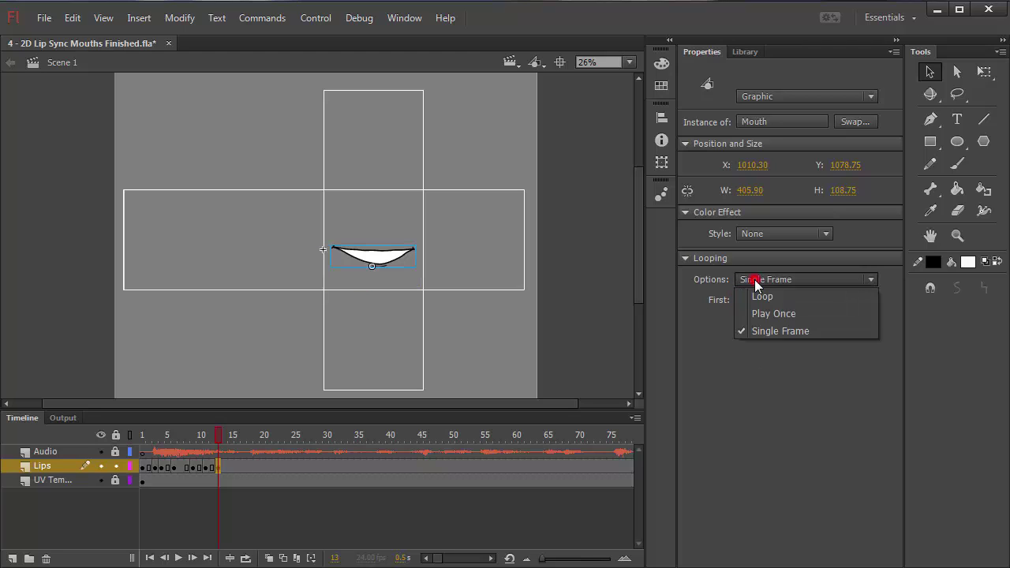
{"action": "left_click", "coordinate": [755, 279]}
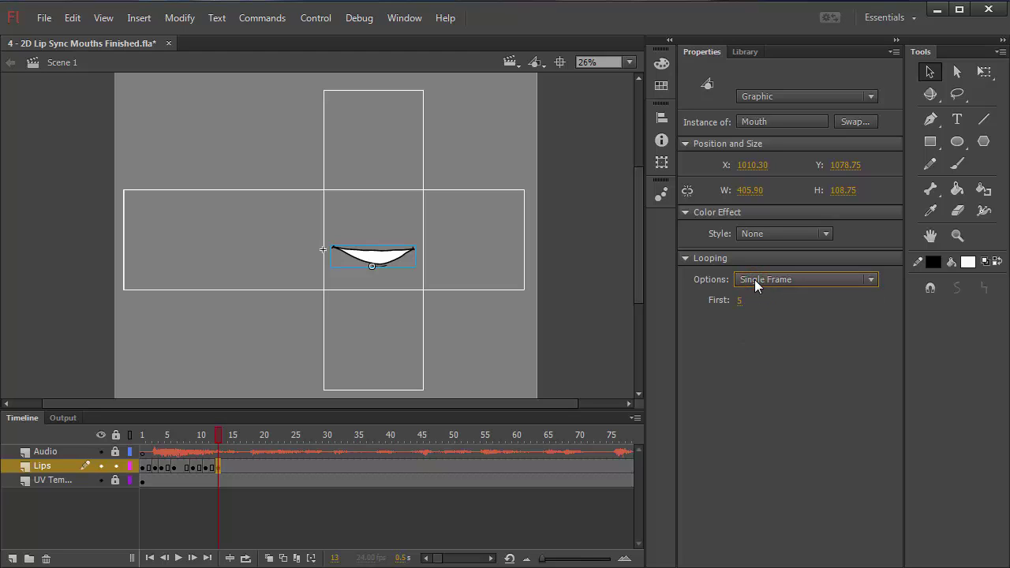
{"action": "mouse_move", "coordinate": [215, 434]}
{"action": "left_mouse_down"}
{"action": "mouse_move", "coordinate": [161, 439]}
{"action": "mouse_move", "coordinate": [212, 442]}
{"action": "left_mouse_up"}
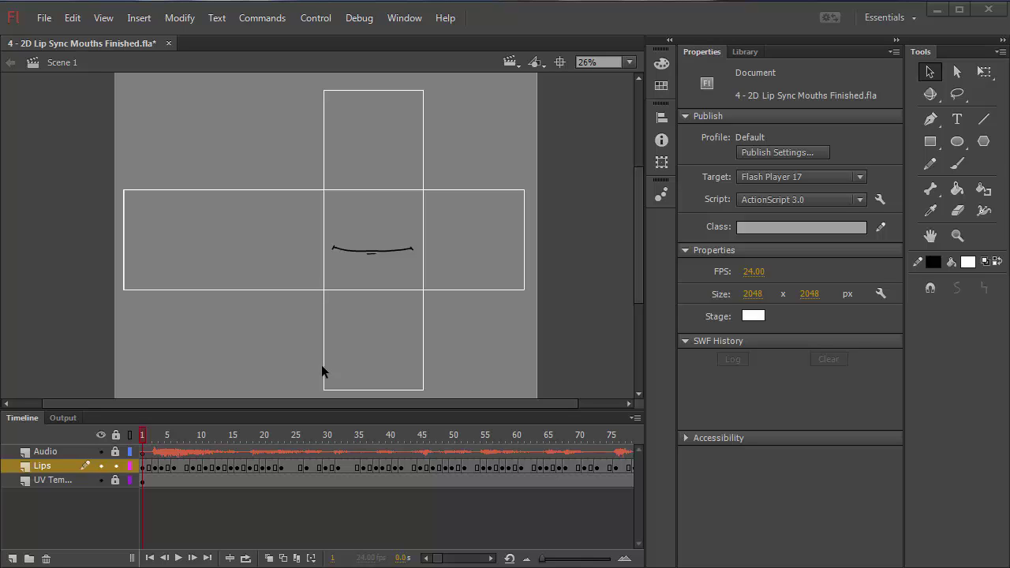
{"action": "left_click_drag", "start_coordinate": [287, 433], "coordinate": [302, 435]}
{"action": "left_click", "coordinate": [307, 466]}
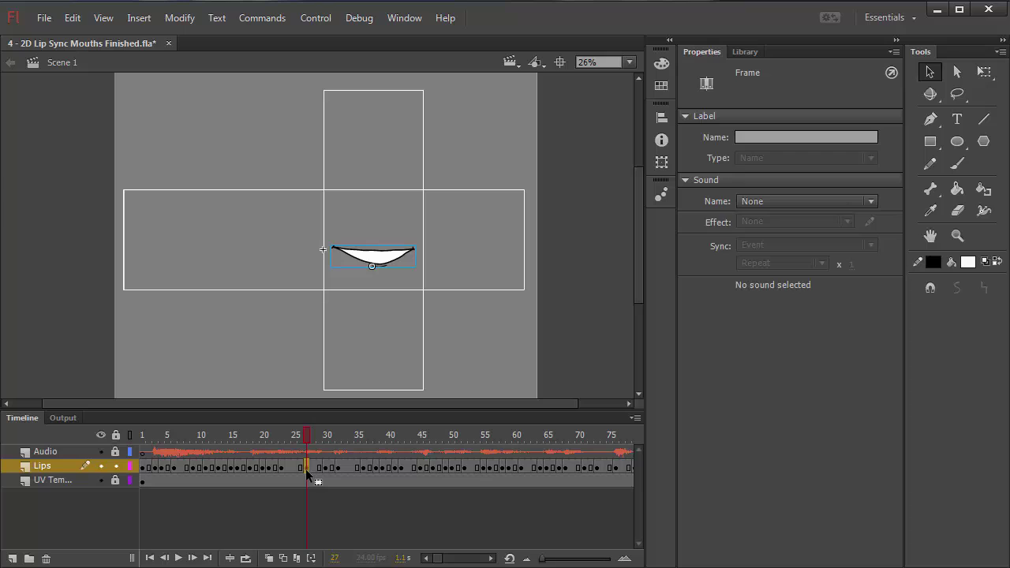
{"action": "left_click", "coordinate": [356, 259]}
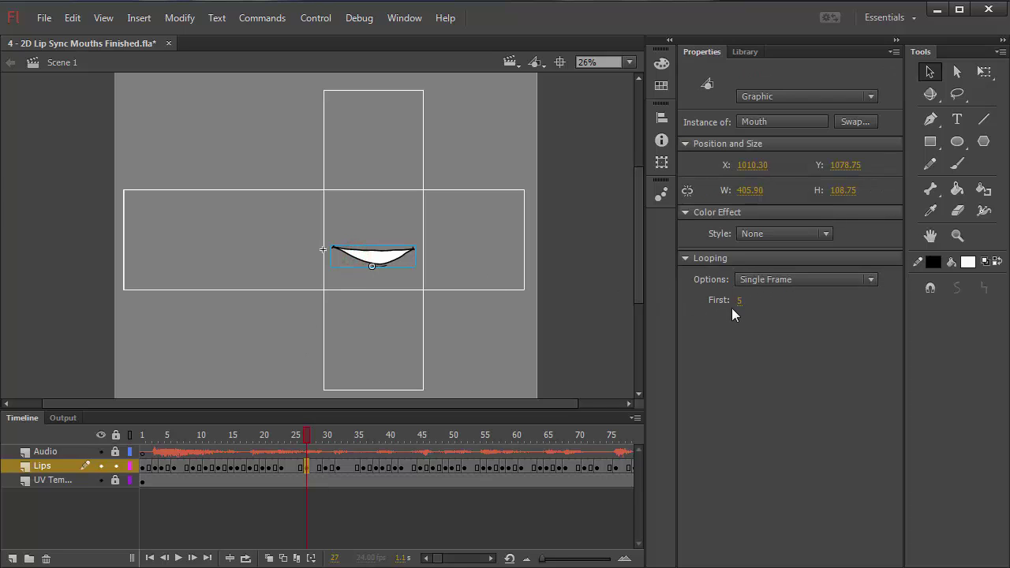
{"action": "left_click_drag", "start_coordinate": [183, 437], "coordinate": [131, 436]}
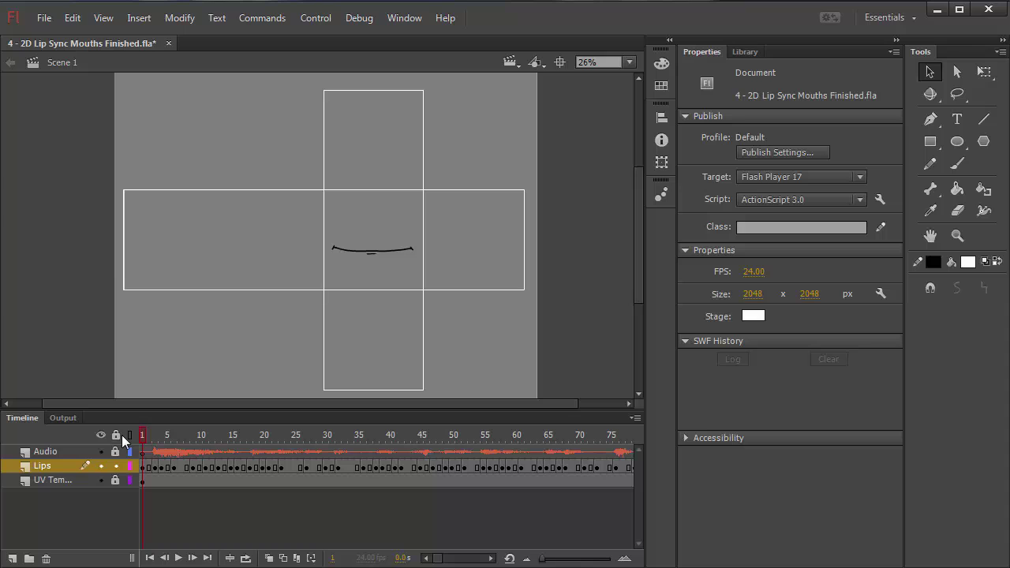
{"action": "key", "text": "Return"}
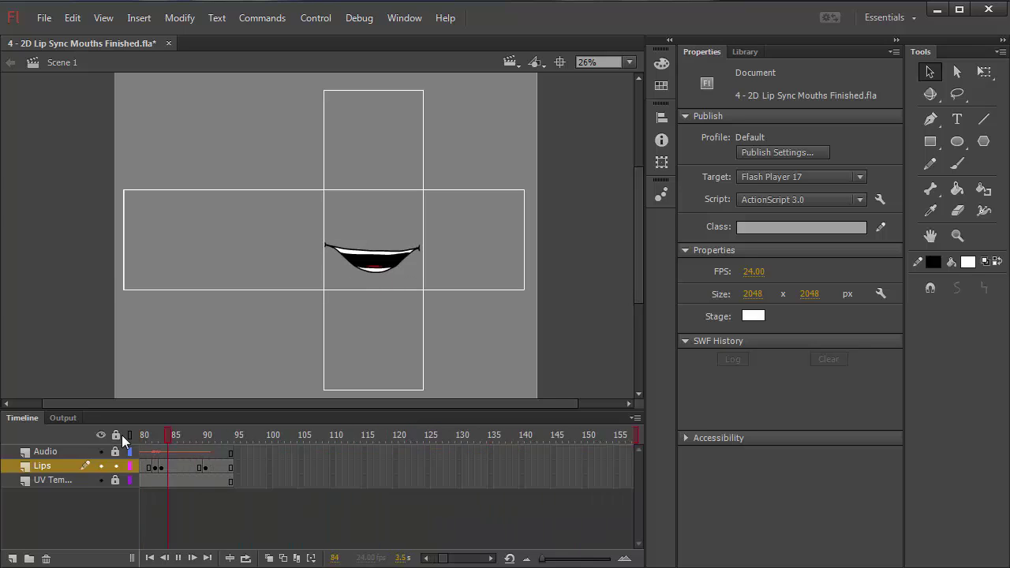
{"action": "left_click_drag", "start_coordinate": [163, 434], "coordinate": [134, 441]}
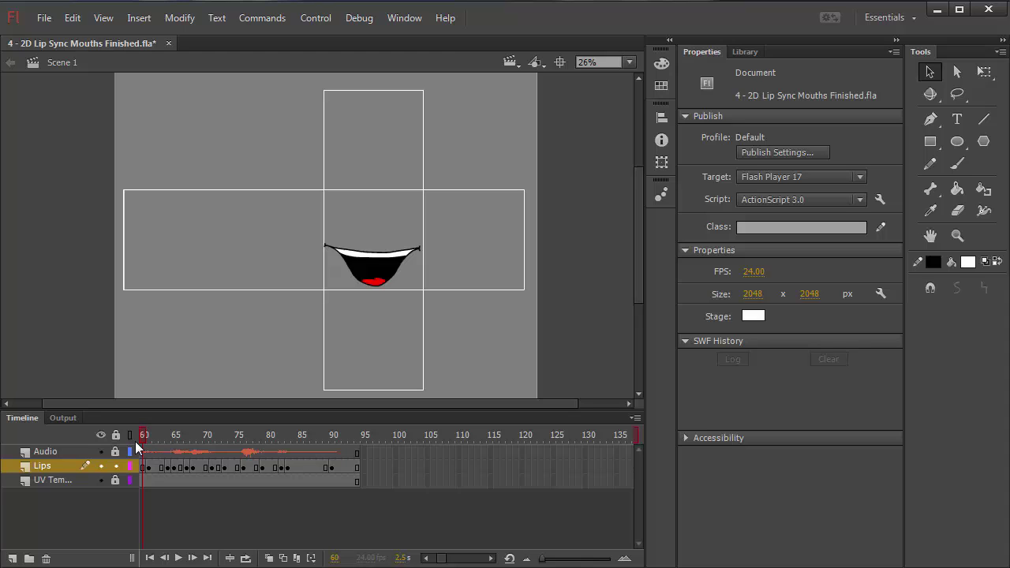
{"action": "left_click", "coordinate": [68, 479]}
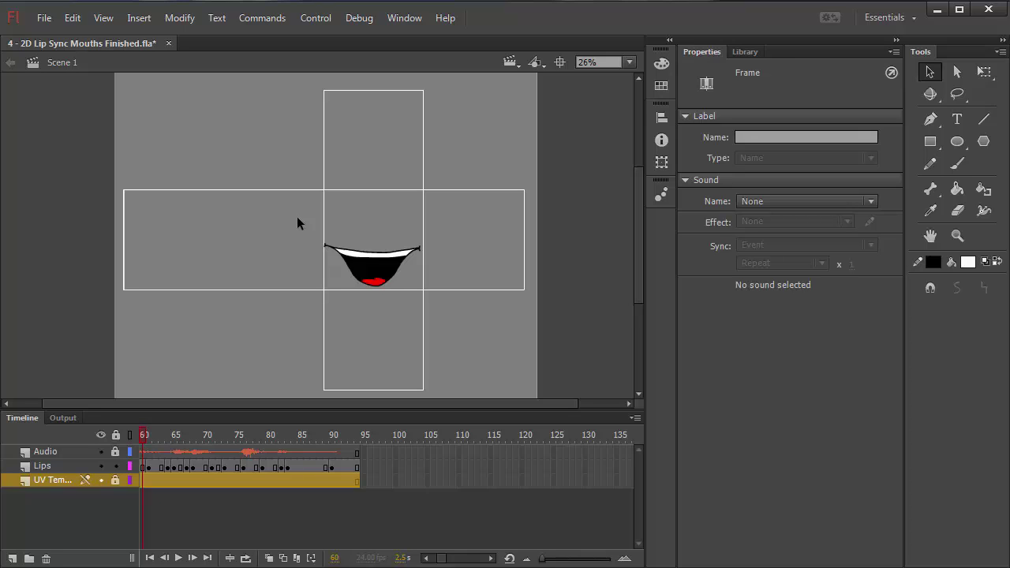
Step: Add a new layer above UV Template and zoom the view around the mouth
{"action": "key", "text": "z"}
{"action": "left_click", "coordinate": [345, 221]}
{"action": "left_click", "coordinate": [957, 164]}
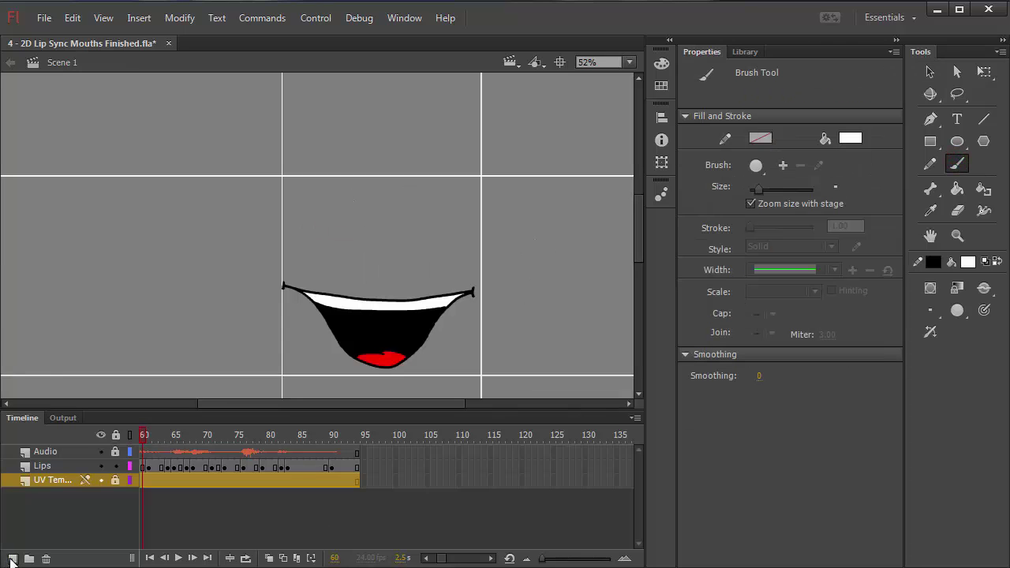
{"action": "left_click", "coordinate": [11, 558]}
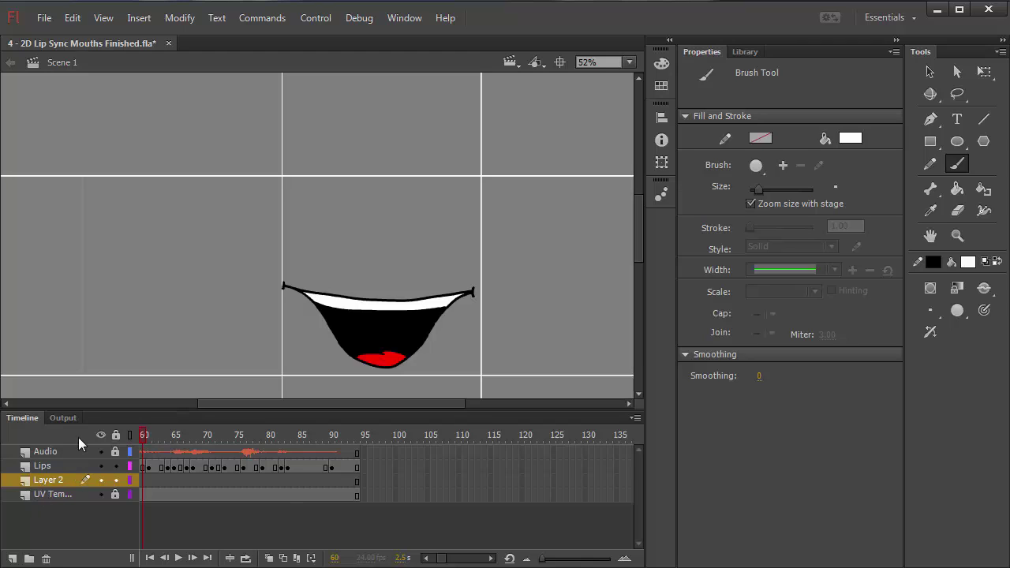
{"action": "key", "text": "bracketright"}
{"action": "key", "text": "bracketright"}
{"action": "key", "text": "bracketright"}
{"action": "key", "text": "bracketright"}
{"action": "key", "text": "bracketright"}
{"action": "left_click", "coordinate": [312, 252]}
{"action": "left_click", "coordinate": [311, 250]}
{"action": "left_click", "coordinate": [192, 241]}
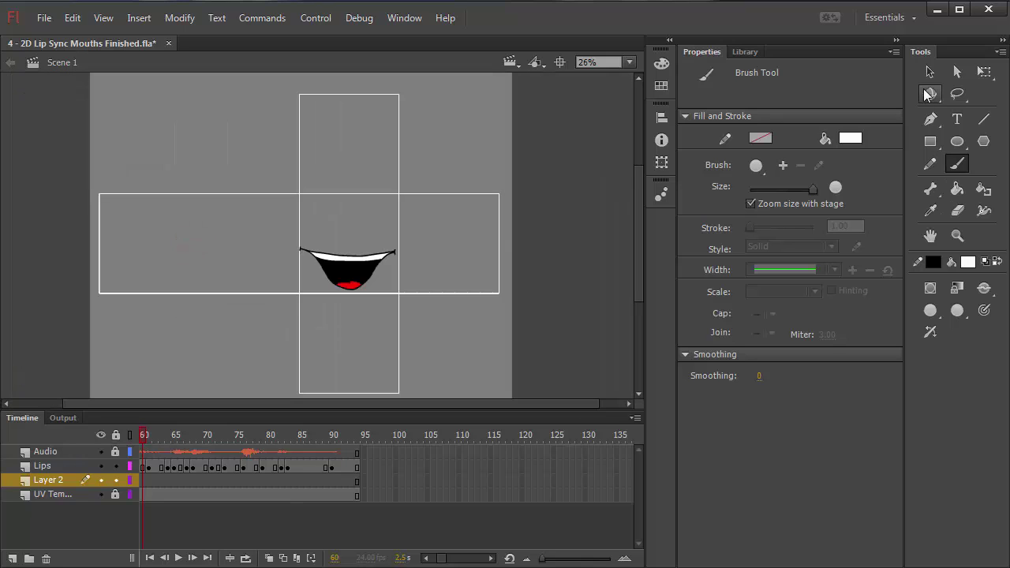
Step: Draw a medium blue rectangle covering the whole stage
{"action": "left_click", "coordinate": [931, 142]}
{"action": "left_click", "coordinate": [968, 262]}
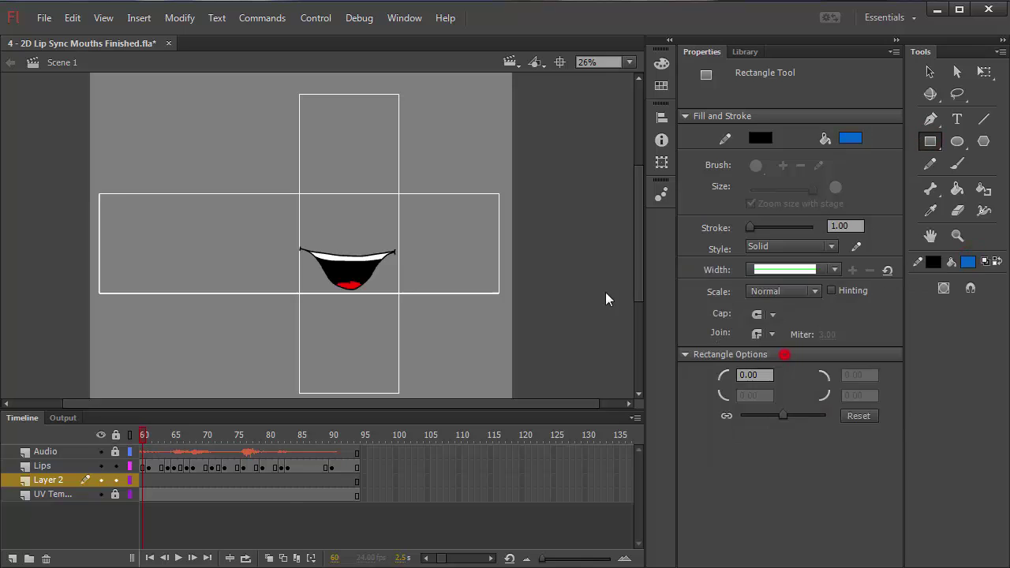
{"action": "left_click", "coordinate": [783, 352]}
{"action": "left_click_drag", "start_coordinate": [92, 85], "coordinate": [503, 395]}
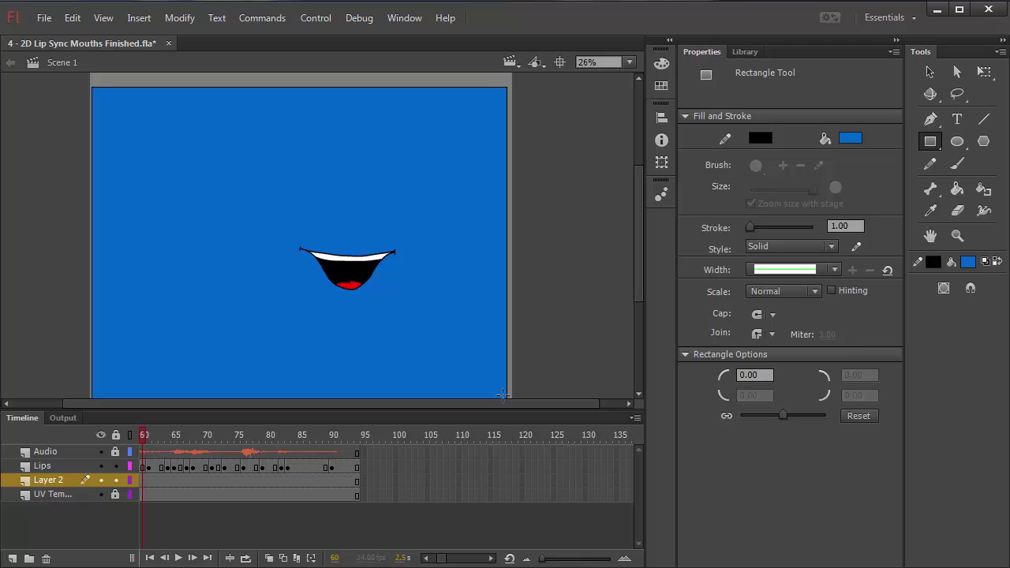
{"action": "left_click_drag", "start_coordinate": [372, 293], "coordinate": [368, 246]}
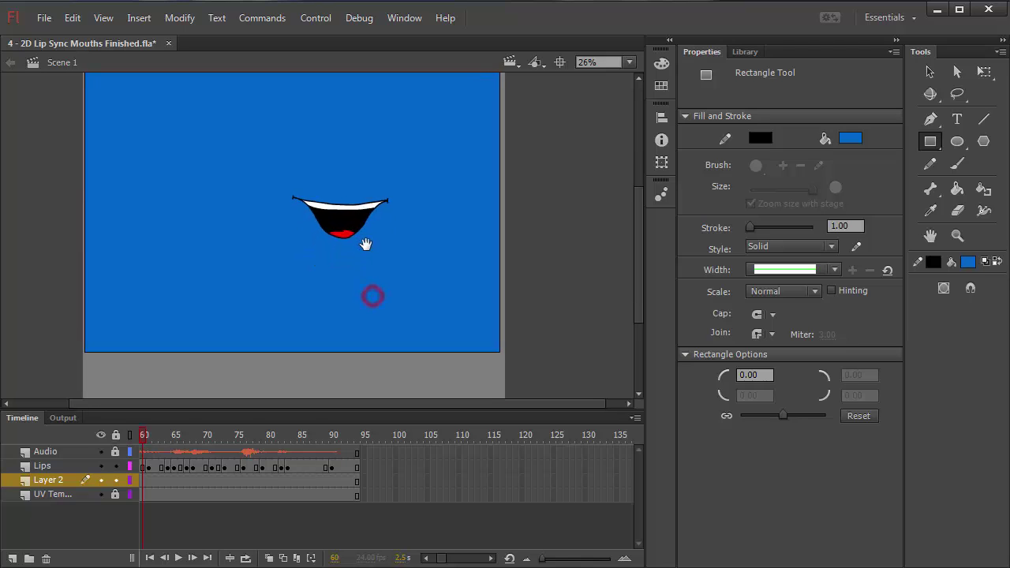
Step: Undo and then redo the blue rectangle, and scrub the timeline to preview mouth shapes
{"action": "key", "text": "ctrl+z"}
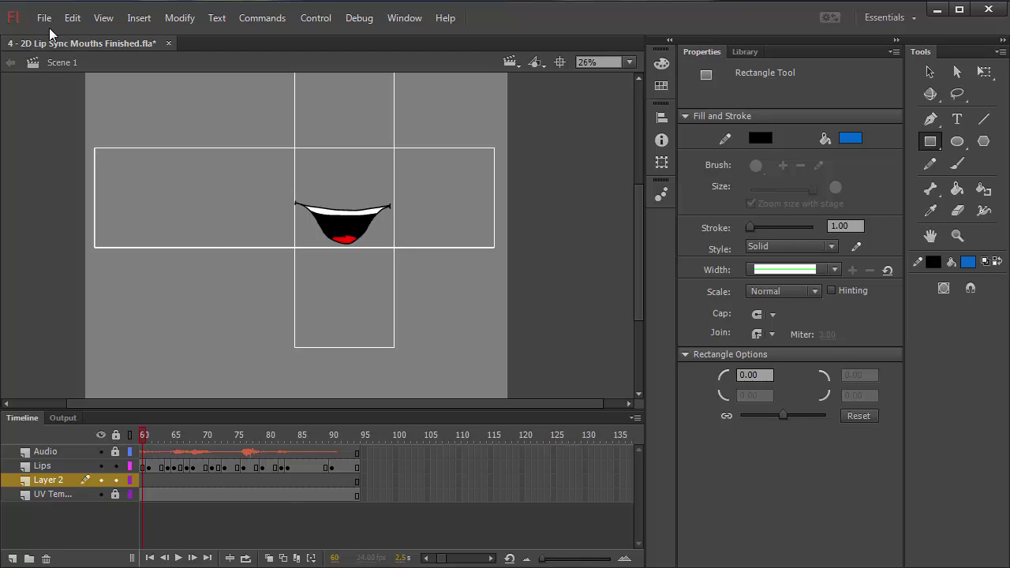
{"action": "left_click", "coordinate": [72, 17]}
{"action": "left_click", "coordinate": [83, 52]}
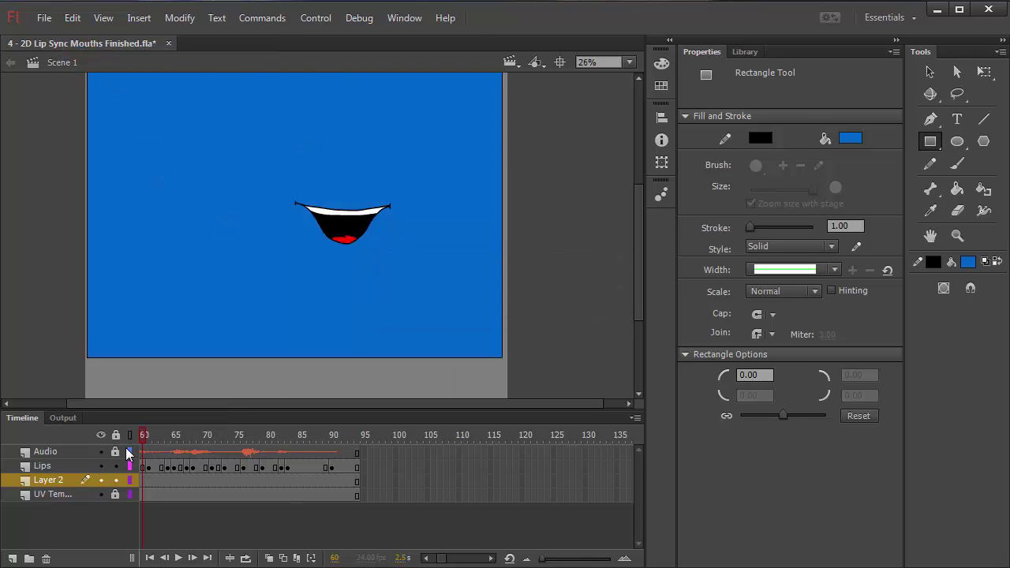
{"action": "mouse_move", "coordinate": [144, 435]}
{"action": "left_mouse_down"}
{"action": "mouse_move", "coordinate": [244, 435]}
{"action": "mouse_move", "coordinate": [142, 438]}
{"action": "left_mouse_up"}
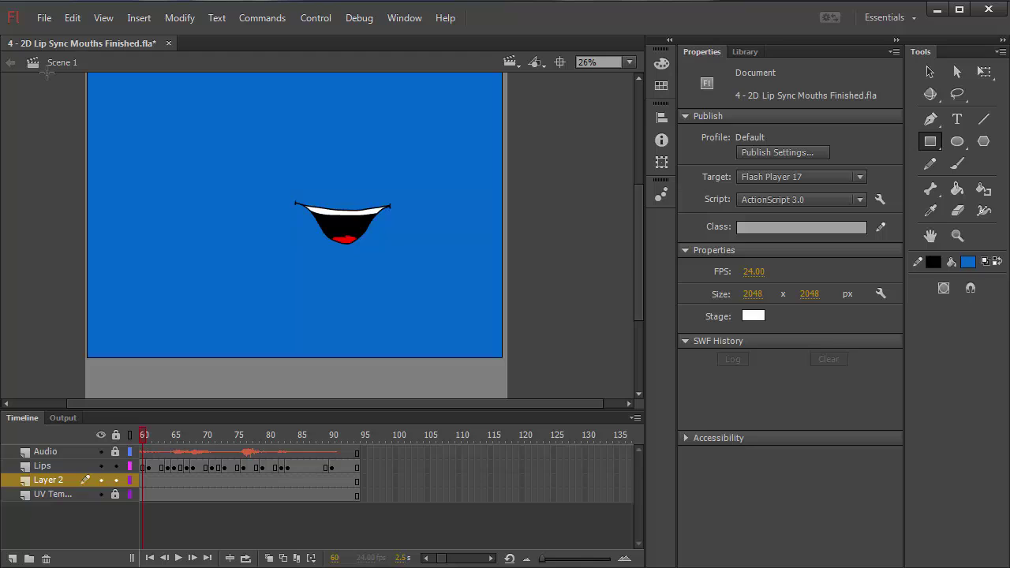
Step: Start a movie export to the Desktop with JPEG Sequence as the file type
{"action": "left_click", "coordinate": [45, 20]}
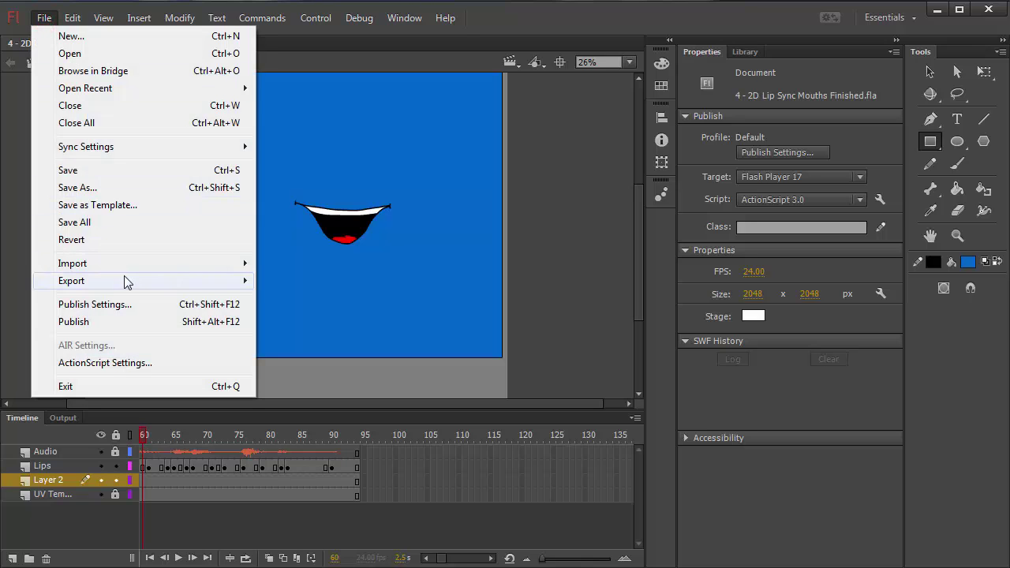
{"action": "mouse_move", "coordinate": [130, 284]}
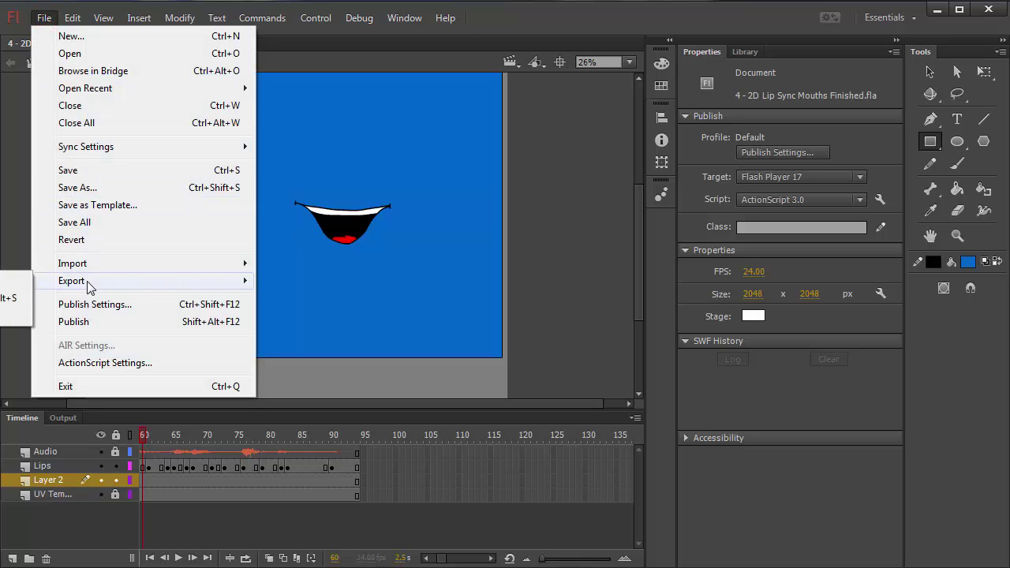
{"action": "left_click", "coordinate": [20, 304]}
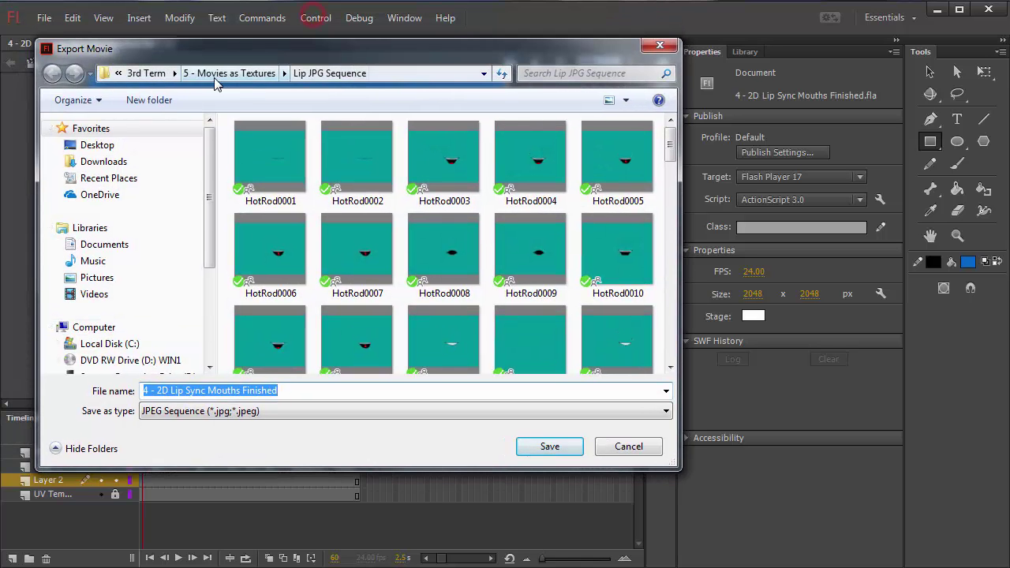
{"action": "left_click", "coordinate": [93, 144]}
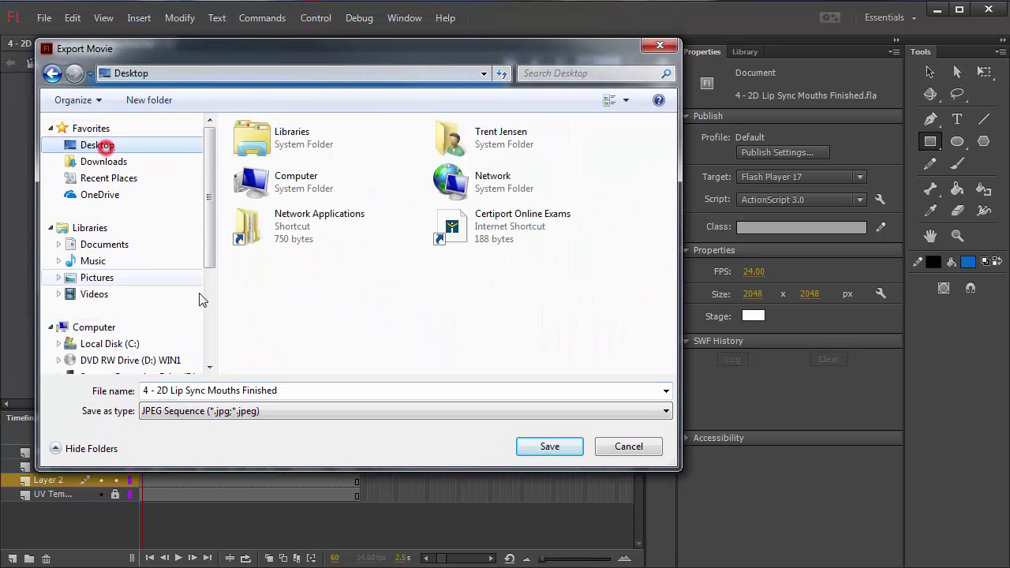
{"action": "left_click", "coordinate": [168, 412]}
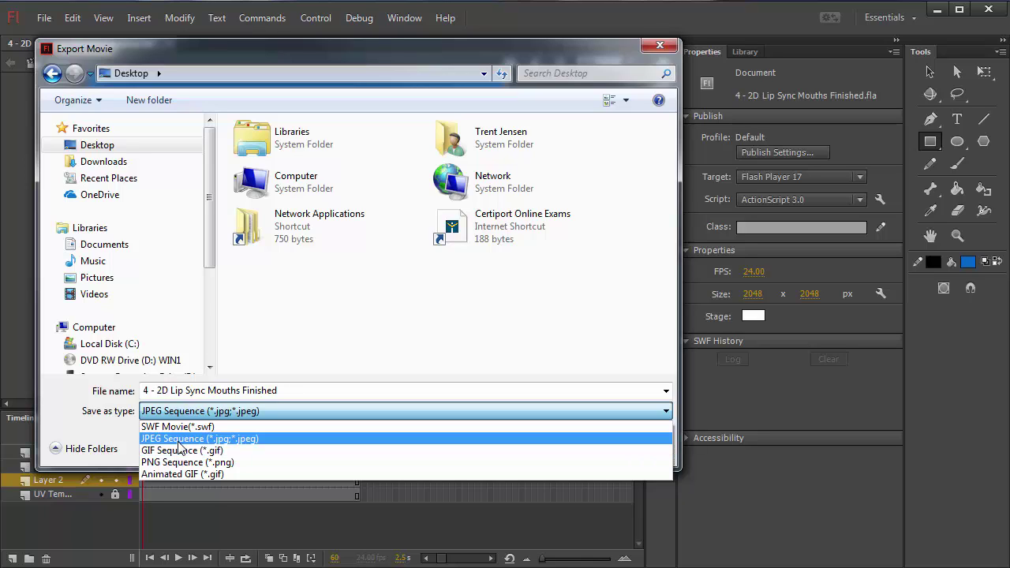
{"action": "left_click", "coordinate": [178, 439]}
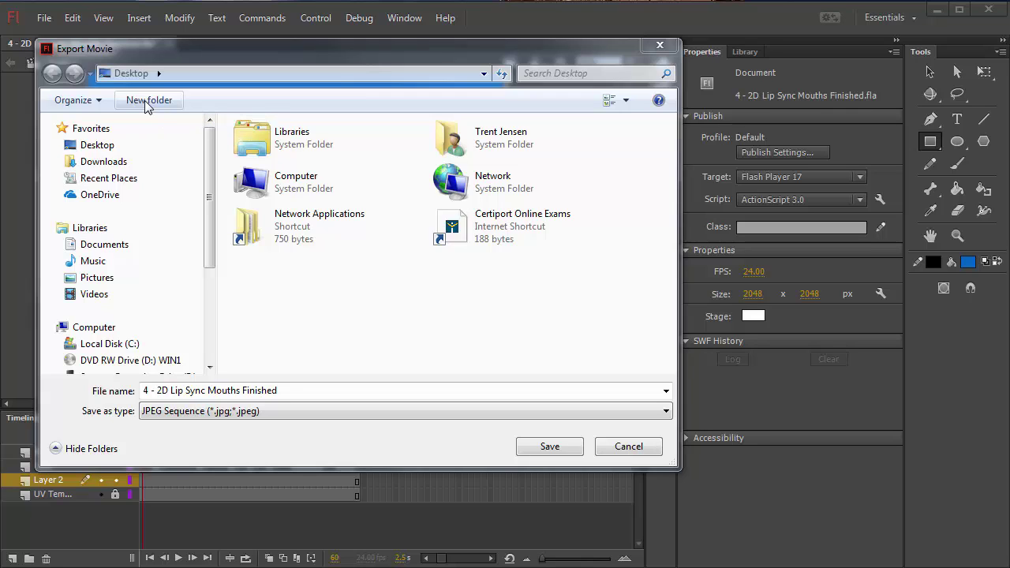
Step: Create and open a new 'Lip Sequence' folder on the Desktop, then clear the old file name
{"action": "left_click", "coordinate": [148, 100]}
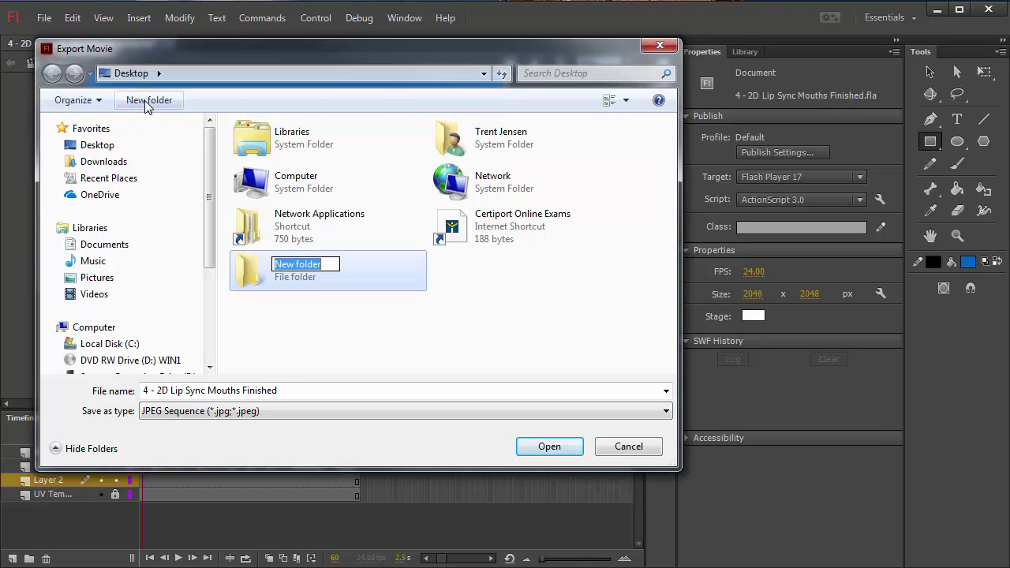
{"action": "type", "text": "L"}
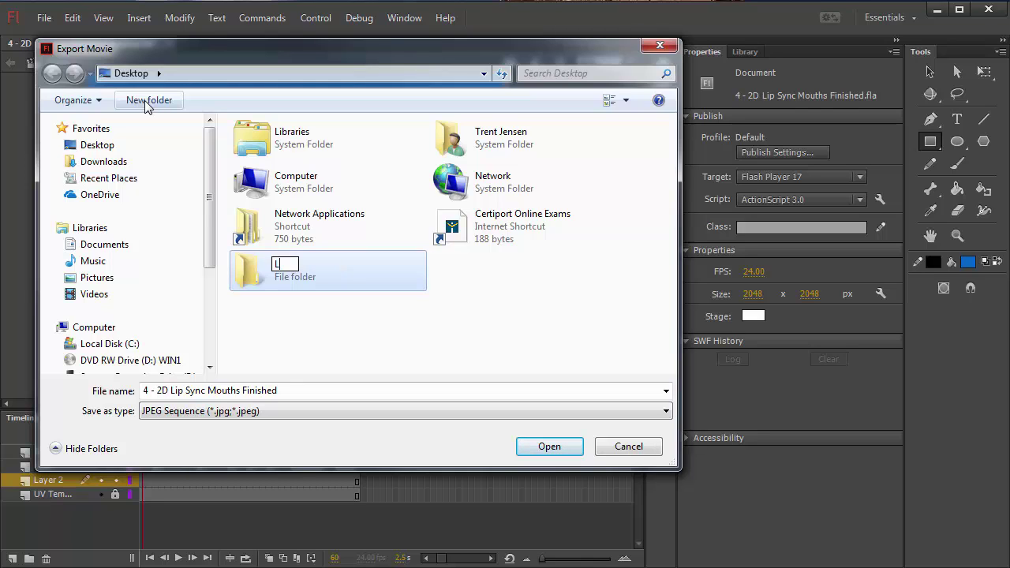
{"action": "type", "text": "ip Sequence"}
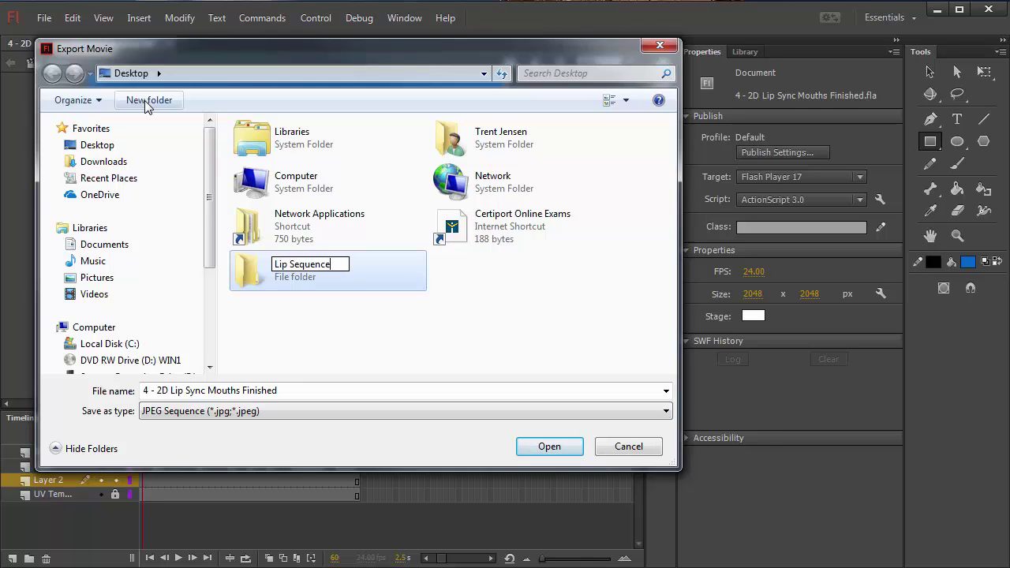
{"action": "key", "text": "Return"}
{"action": "double_click", "coordinate": [287, 286]}
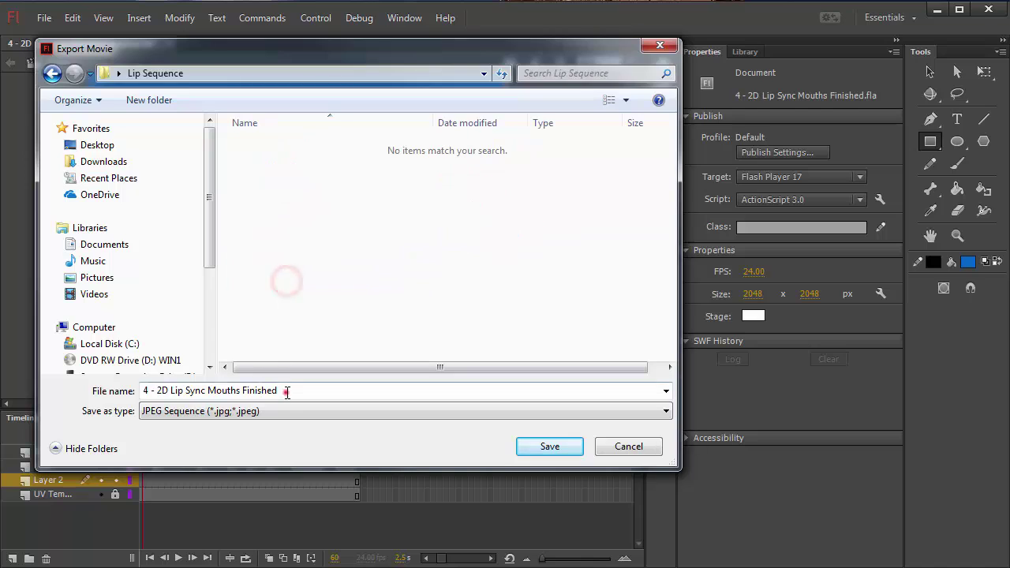
{"action": "left_click", "coordinate": [282, 391]}
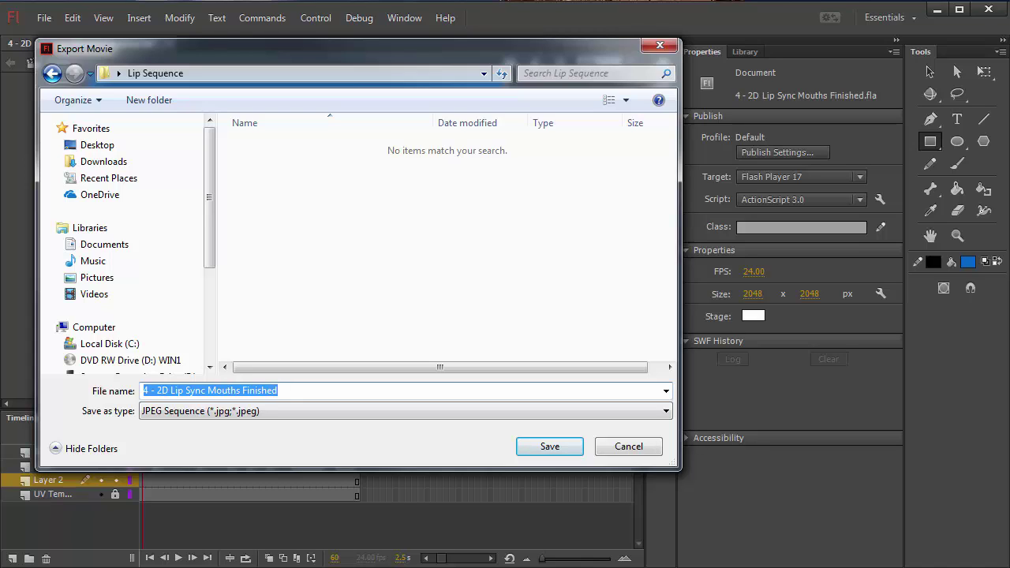
{"action": "key", "text": "BackSpace"}
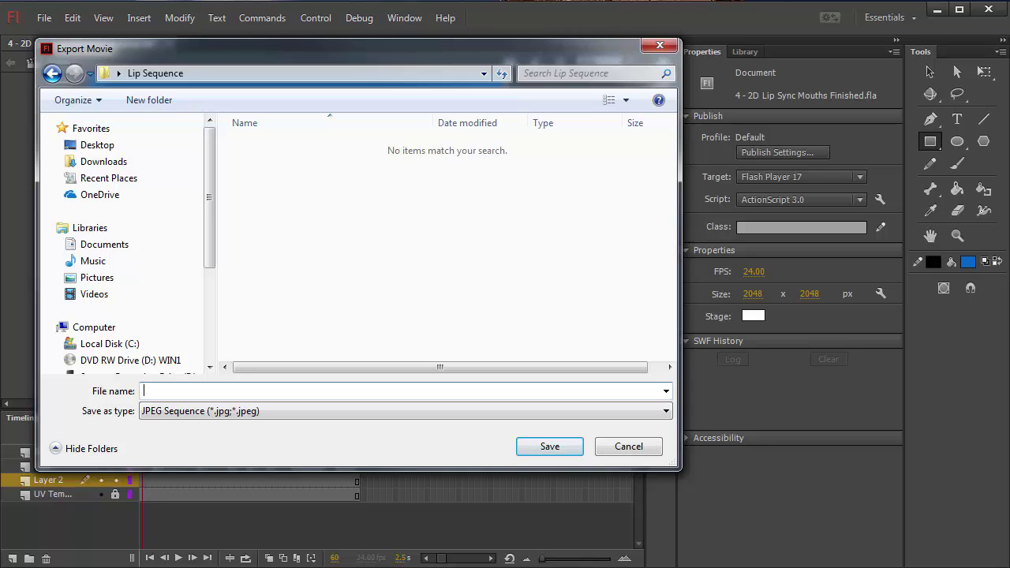
Step: Save the export as 'lips' with resolution 72 dpi (2048 × 2048) and export the frames
{"action": "type", "text": "lips"}
{"action": "left_click", "coordinate": [519, 447]}
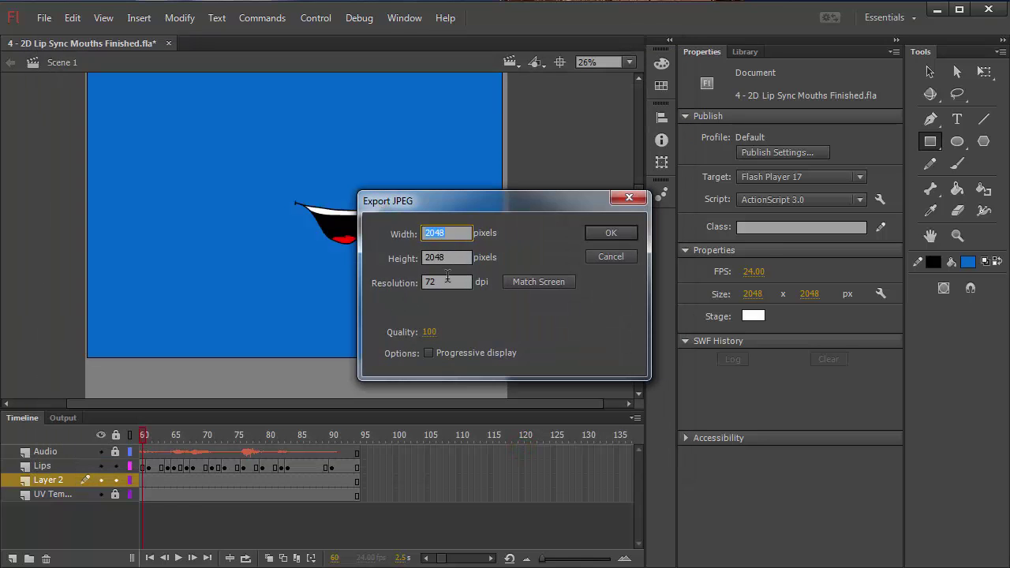
{"action": "double_click", "coordinate": [439, 282]}
{"action": "type", "text": "144"}
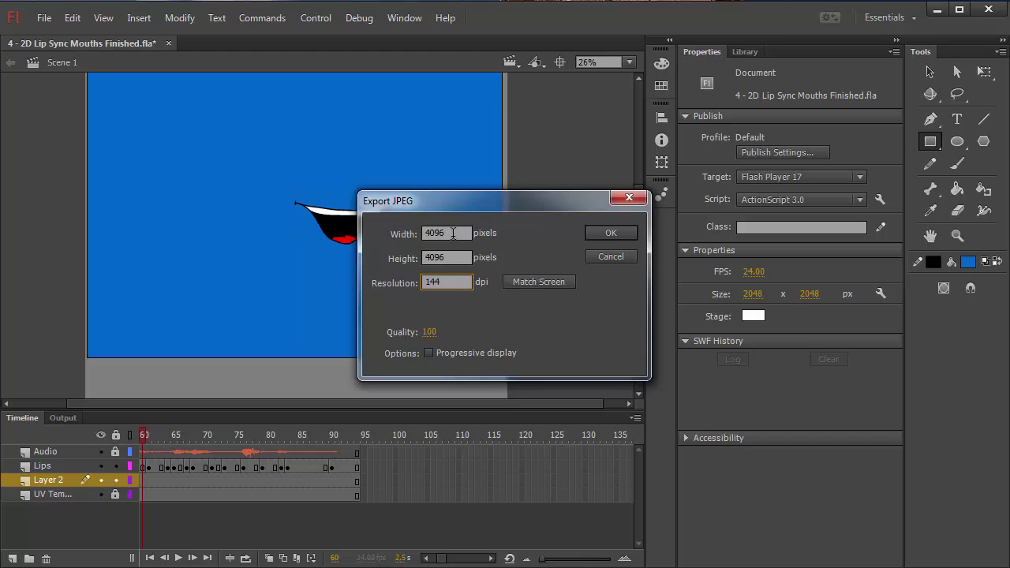
{"action": "double_click", "coordinate": [440, 284]}
{"action": "type", "text": "72"}
{"action": "left_click", "coordinate": [610, 233]}
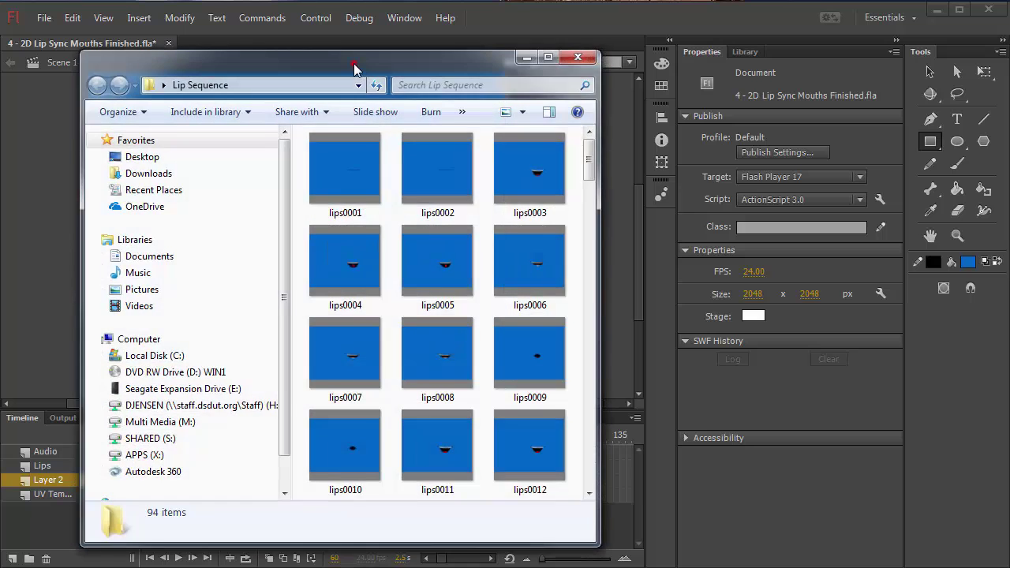
Step: Switch the Lip Sequence folder to Details view and scroll through the exported lips frames
{"action": "left_click_drag", "start_coordinate": [330, 66], "coordinate": [354, 61]}
{"action": "left_click", "coordinate": [390, 155]}
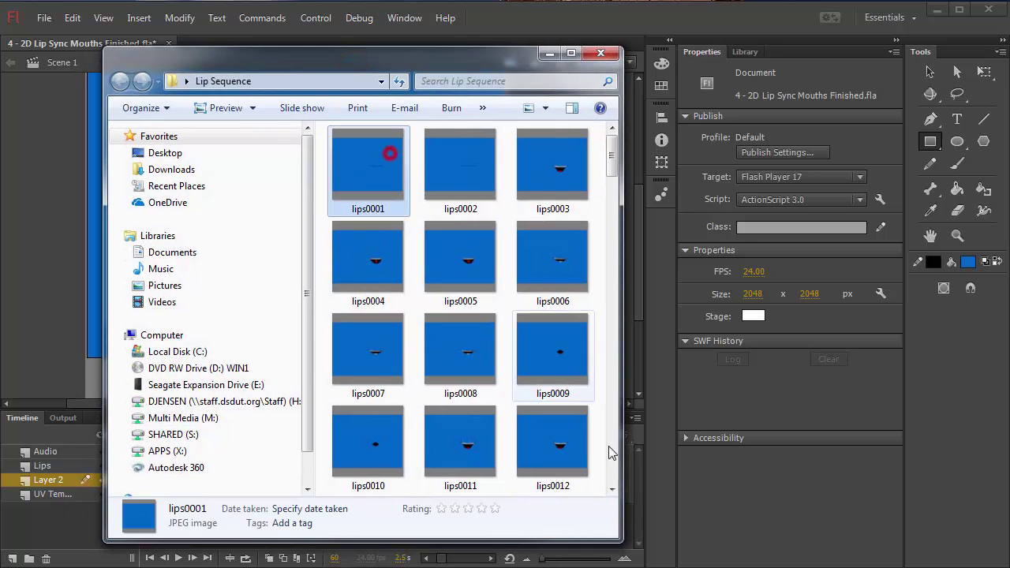
{"action": "left_click", "coordinate": [544, 109]}
{"action": "left_click", "coordinate": [594, 217]}
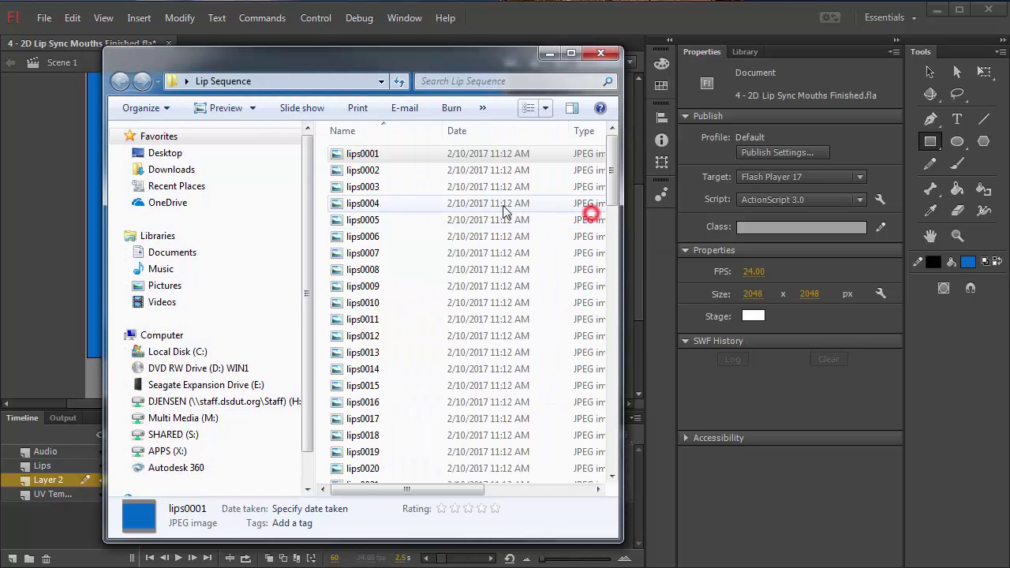
{"action": "left_click", "coordinate": [397, 207]}
{"action": "scroll", "coordinate": [400, 215], "scroll_direction": "down", "scroll_amount": 1}
{"action": "scroll", "coordinate": [400, 214], "scroll_direction": "down", "scroll_amount": 10}
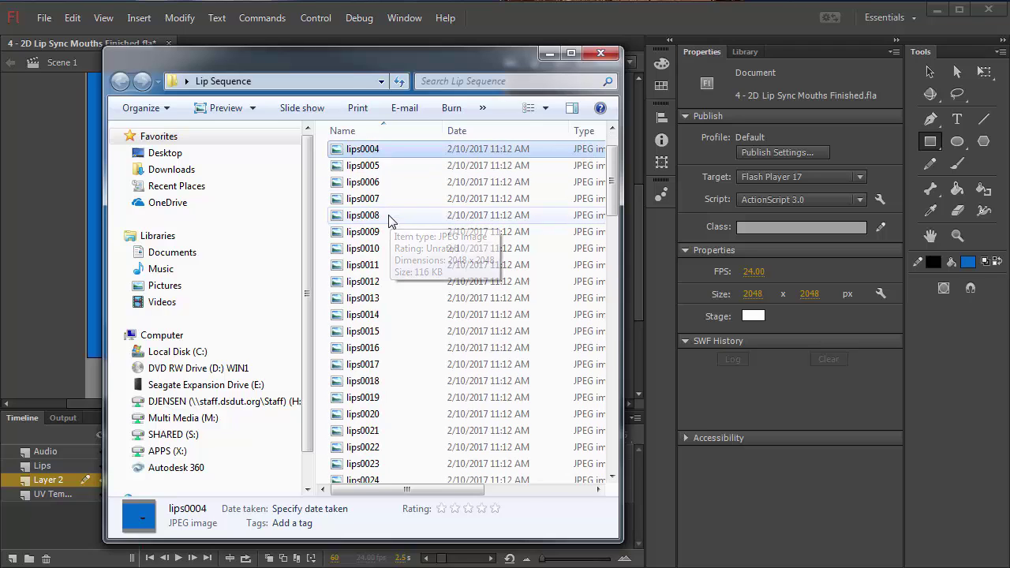
{"action": "scroll", "coordinate": [388, 218], "scroll_direction": "up", "scroll_amount": 11}
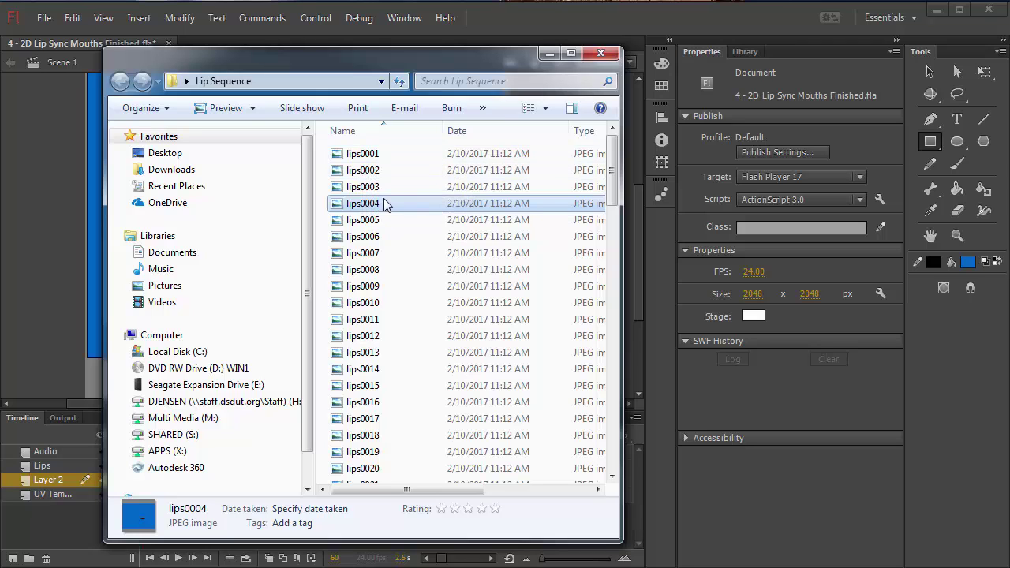
{"action": "scroll", "coordinate": [384, 260], "scroll_direction": "down", "scroll_amount": 10}
{"action": "scroll", "coordinate": [384, 260], "scroll_direction": "down", "scroll_amount": 9}
{"action": "scroll", "coordinate": [374, 332], "scroll_direction": "up", "scroll_amount": 19}
Step: Open lips0001 in Photo Viewer, step through the frames to lips0015, then close the viewer
{"action": "double_click", "coordinate": [368, 153]}
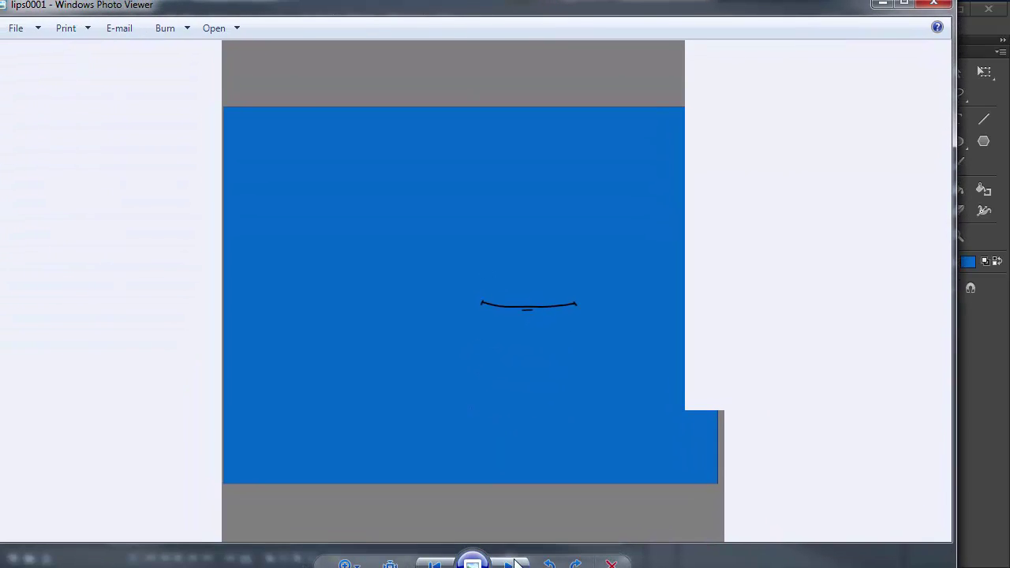
{"action": "left_click", "coordinate": [514, 564]}
{"action": "left_click", "coordinate": [514, 564]}
{"action": "left_click", "coordinate": [514, 563]}
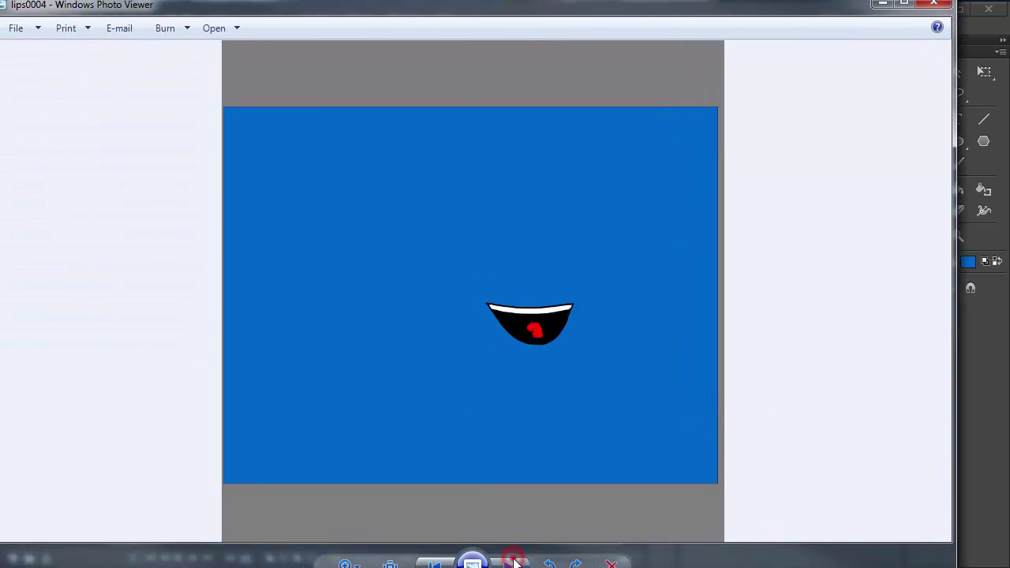
{"action": "left_click", "coordinate": [514, 563]}
{"action": "left_click", "coordinate": [513, 564]}
{"action": "left_click", "coordinate": [514, 563]}
{"action": "left_click", "coordinate": [513, 563]}
{"action": "left_click", "coordinate": [513, 564]}
{"action": "left_click", "coordinate": [513, 564]}
{"action": "left_click", "coordinate": [514, 564]}
{"action": "left_click", "coordinate": [514, 563]}
{"action": "left_click", "coordinate": [514, 563]}
{"action": "left_click", "coordinate": [514, 564]}
{"action": "left_click", "coordinate": [514, 563]}
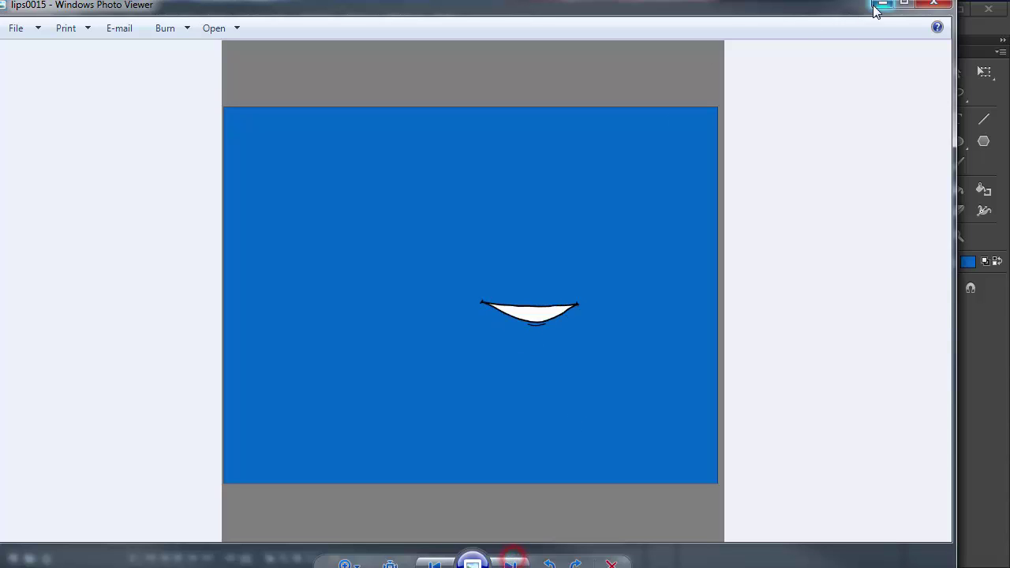
{"action": "left_click", "coordinate": [933, 8]}
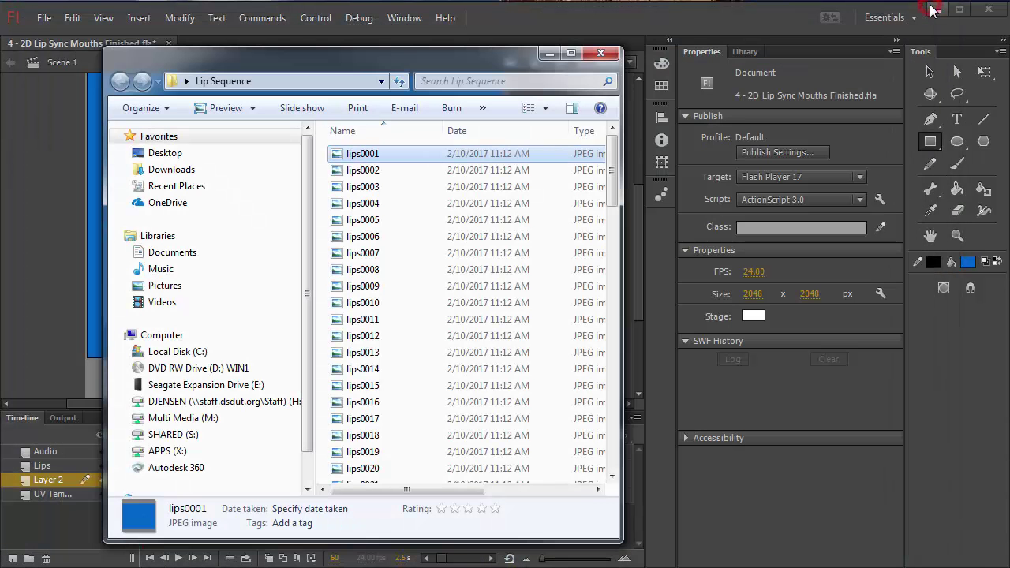
Step: Close the Lip Sequence Explorer window to return to the Animate document
{"action": "left_click", "coordinate": [598, 57]}
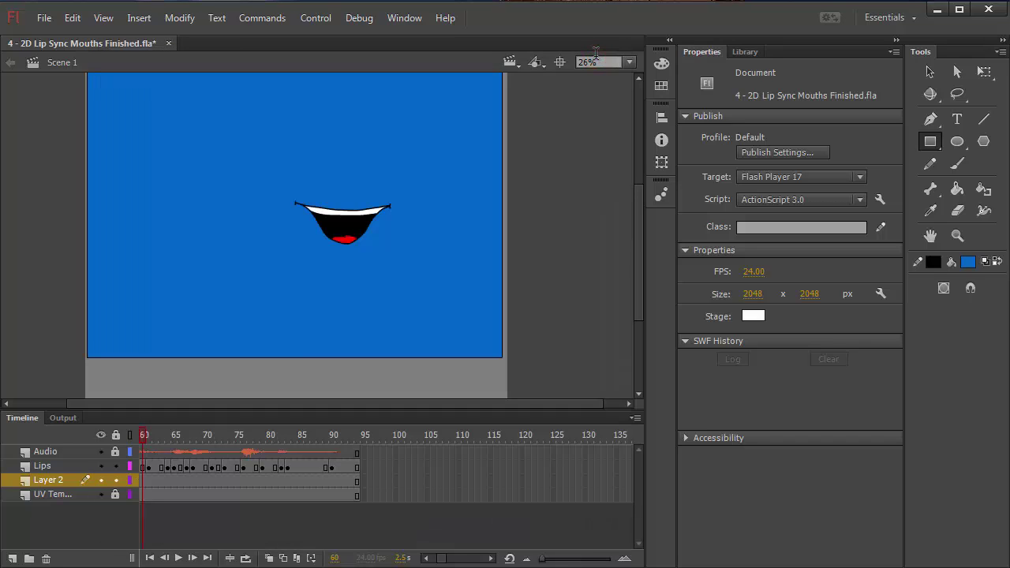